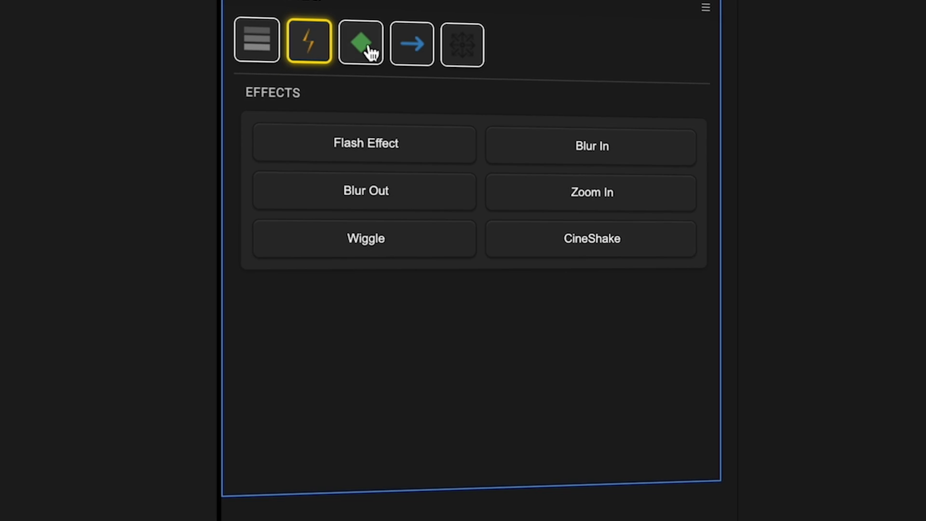
# Show the toolbar's Transform & Speed tools and close the FASTFX ToolBar panel.
pyautogui.click(364, 46)
pyautogui.click(416, 59)
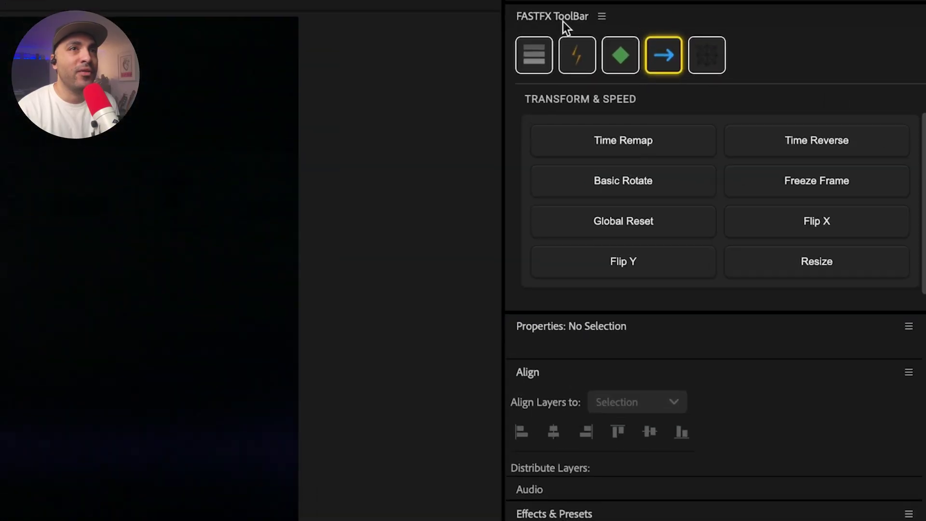
pyautogui.click(563, 19)
pyautogui.click(602, 16)
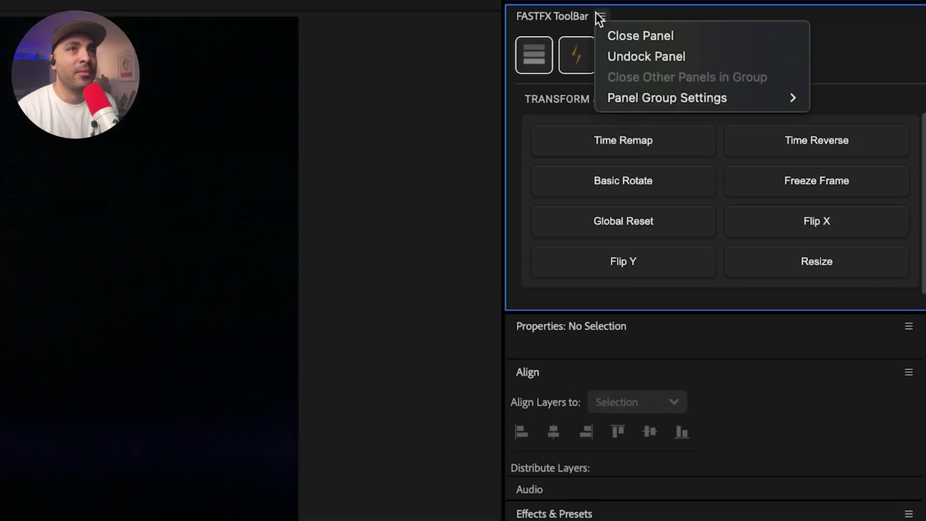
pyautogui.click(643, 36)
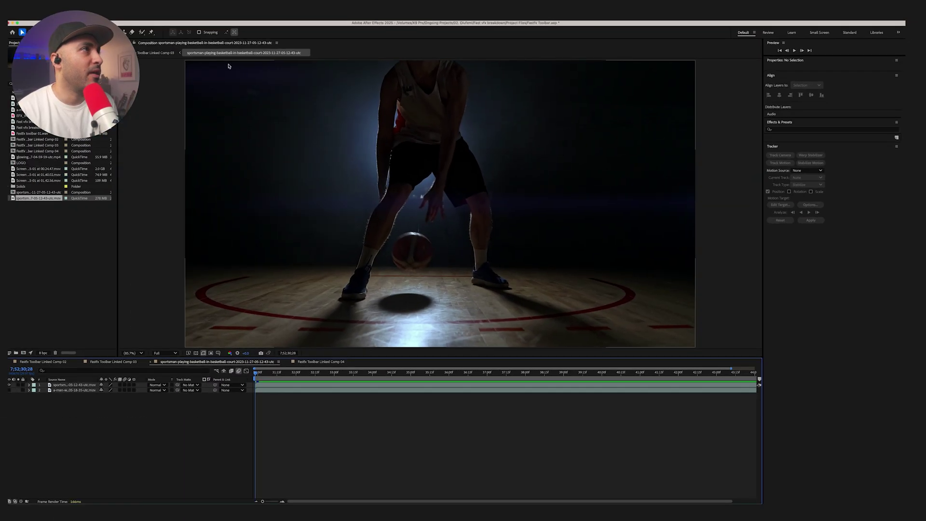
# Open the FASTFX ToolBar extension panel in the workspace.
pyautogui.click(177, 4)
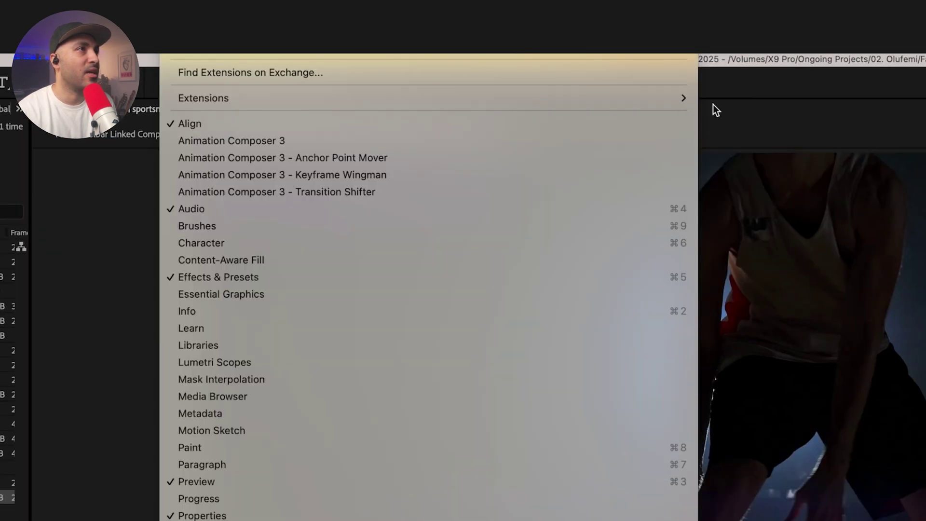
pyautogui.moveTo(676, 98)
pyautogui.click(743, 153)
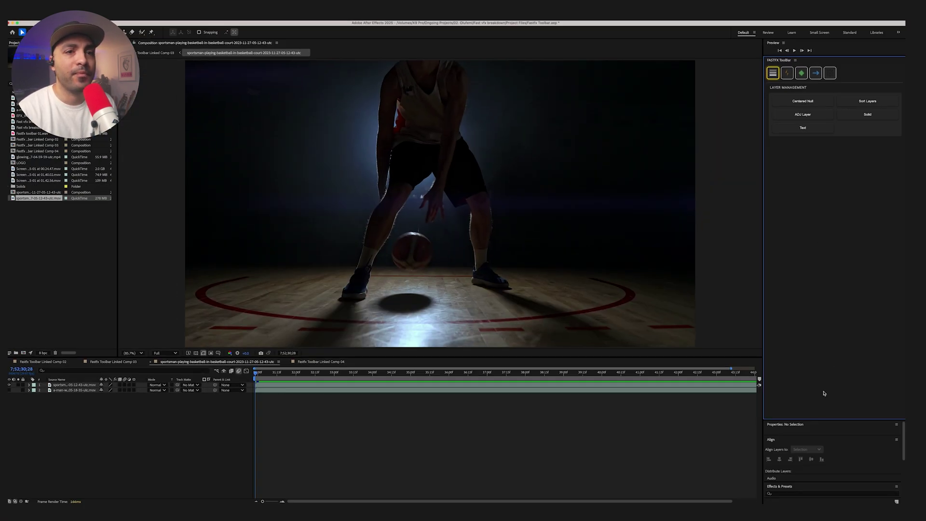
# Dock the FASTFX ToolBar panel directly below Preview and resize it to a compact height.
pyautogui.moveTo(831, 420); pyautogui.dragTo(834, 177)
pyautogui.moveTo(784, 63); pyautogui.dragTo(677, 141)
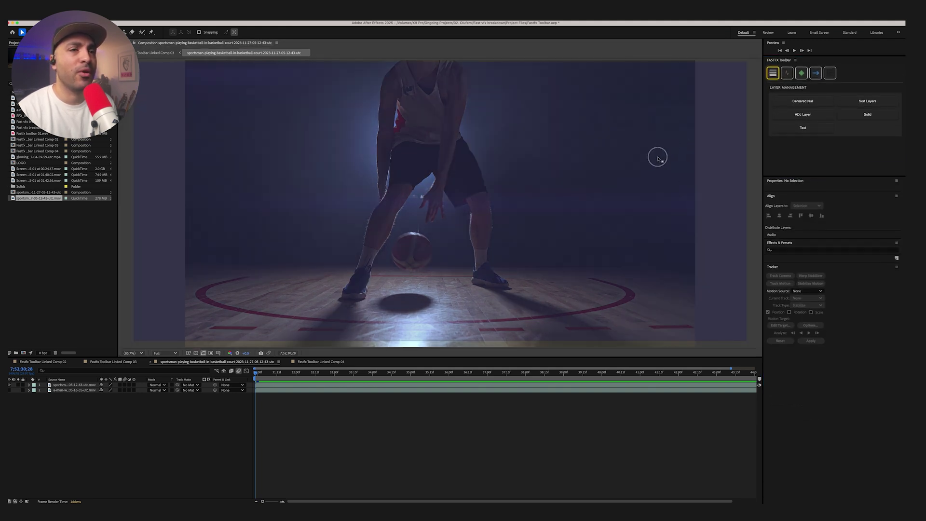
pyautogui.moveTo(683, 178); pyautogui.dragTo(782, 182)
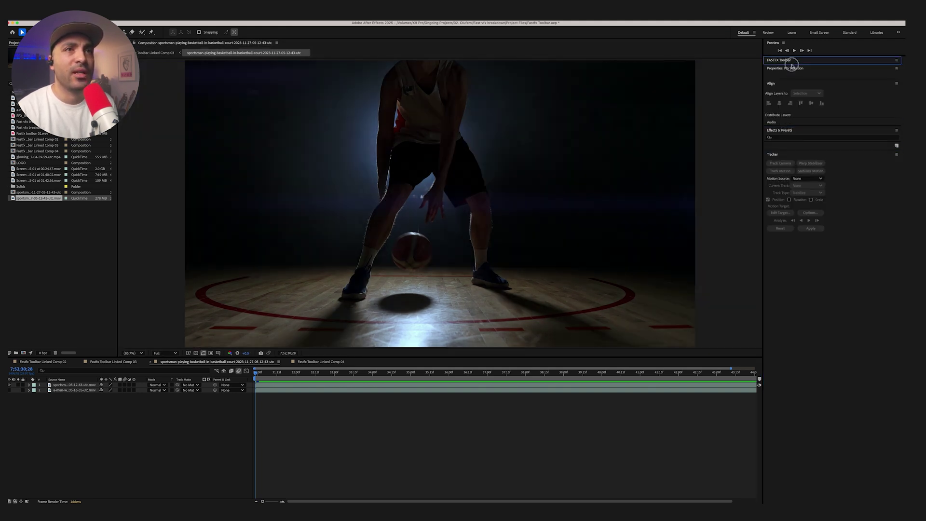
pyautogui.moveTo(791, 66); pyautogui.dragTo(792, 60)
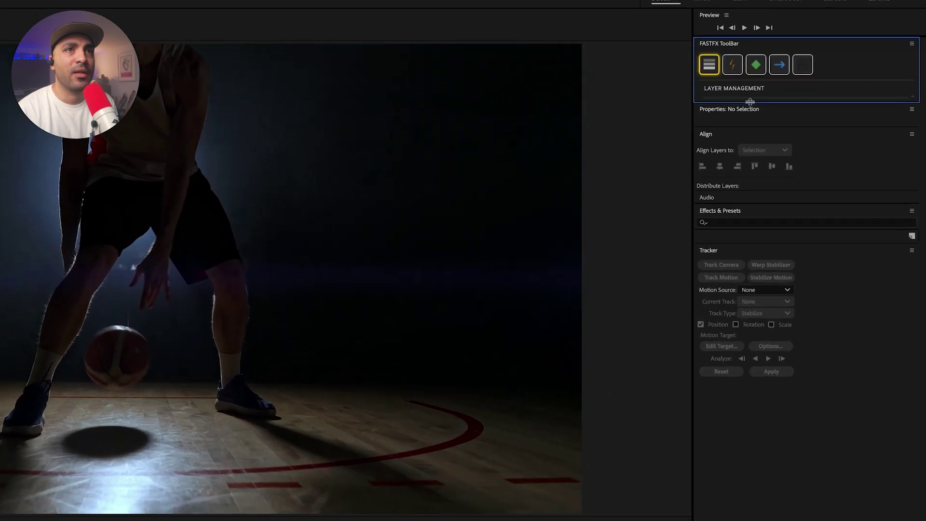
pyautogui.moveTo(750, 101); pyautogui.dragTo(772, 283)
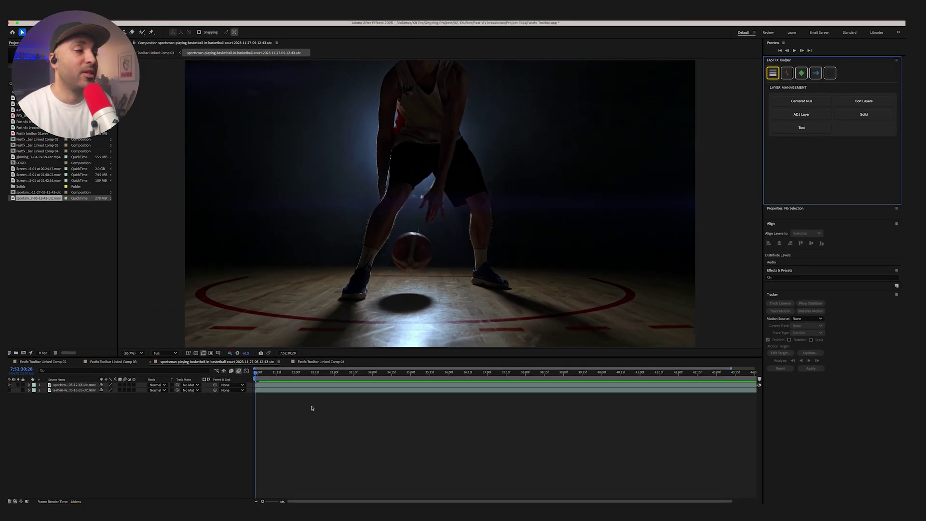
# Compare both clip layers by toggling their visibility, ending on the basketball dribbling clip with the playhead at the composition's start.
pyautogui.click(9, 389)
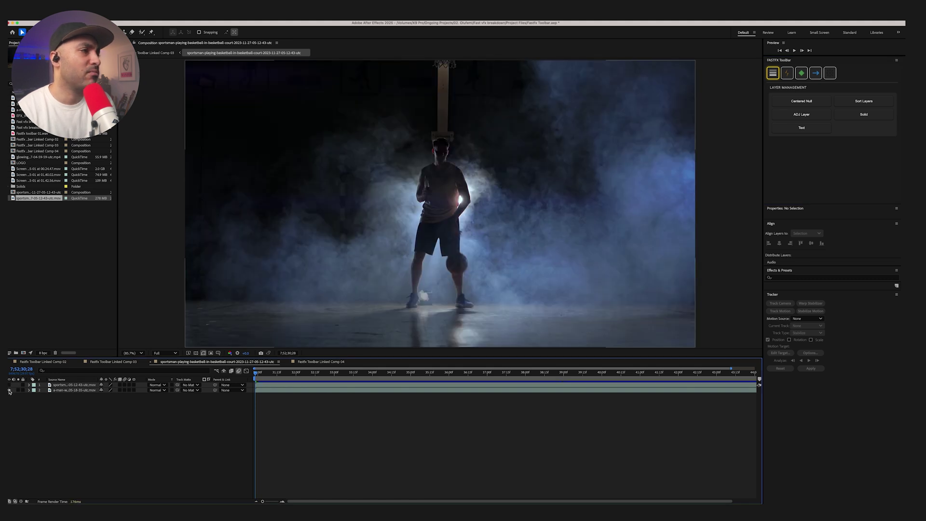
pyautogui.click(9, 390)
pyautogui.click(9, 385)
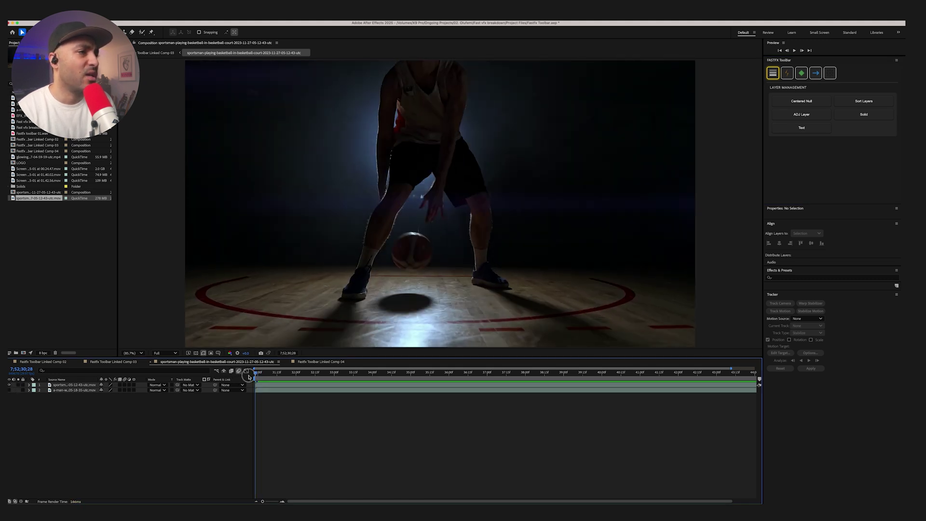
pyautogui.moveTo(248, 376)
pyautogui.mouseDown()
pyautogui.moveTo(327, 374)
pyautogui.moveTo(262, 375)
pyautogui.mouseUp()
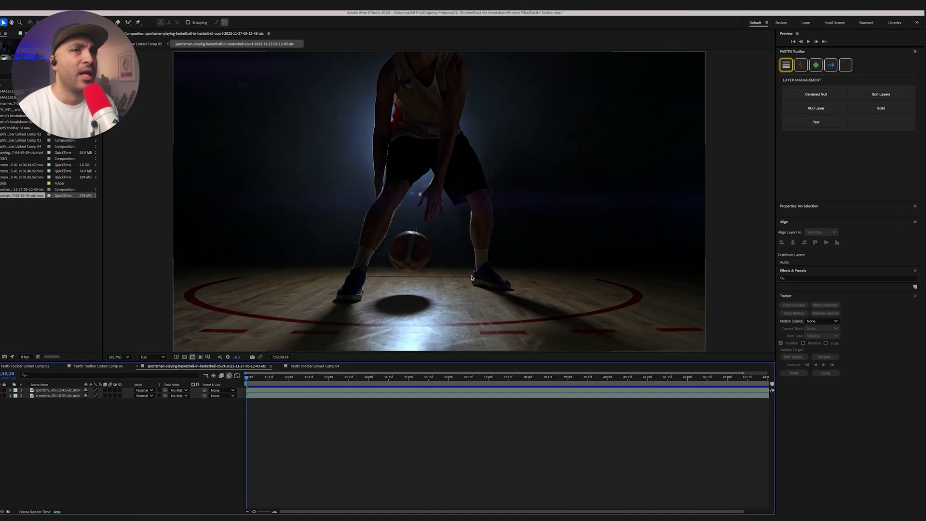
# Add a centered null to the composition with no layers selected, and undo it.
pyautogui.click(805, 94)
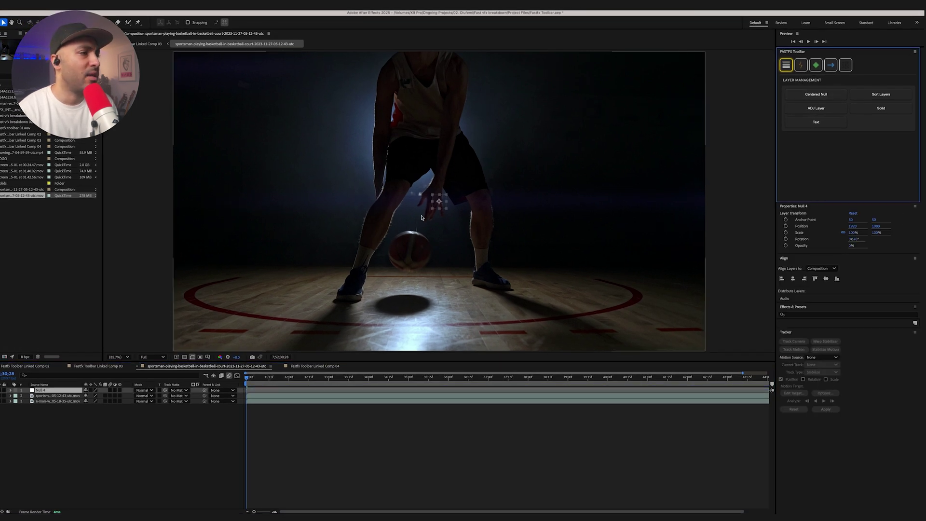
pyautogui.press('super+z')
# Add a centered null that parents both clip layers, test changing its scale, and undo everything.
pyautogui.moveTo(57, 413); pyautogui.dragTo(47, 391)
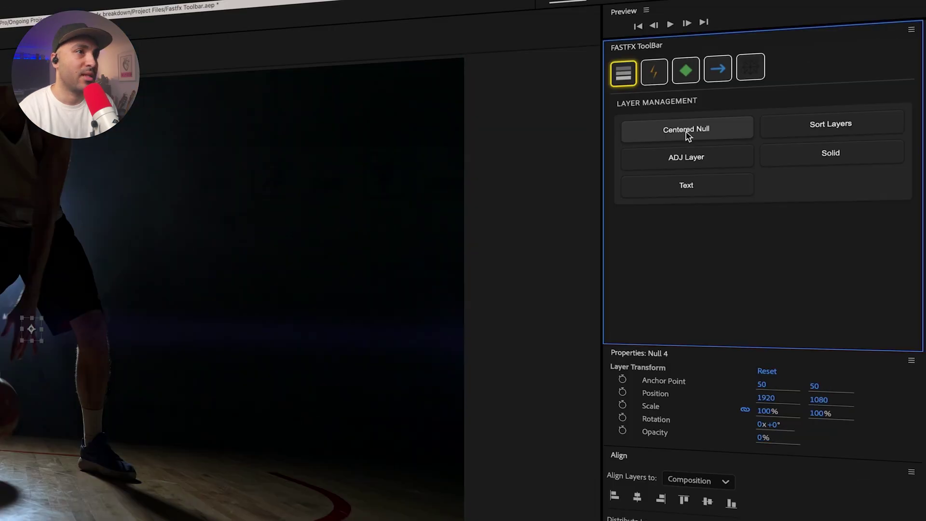
pyautogui.click(687, 130)
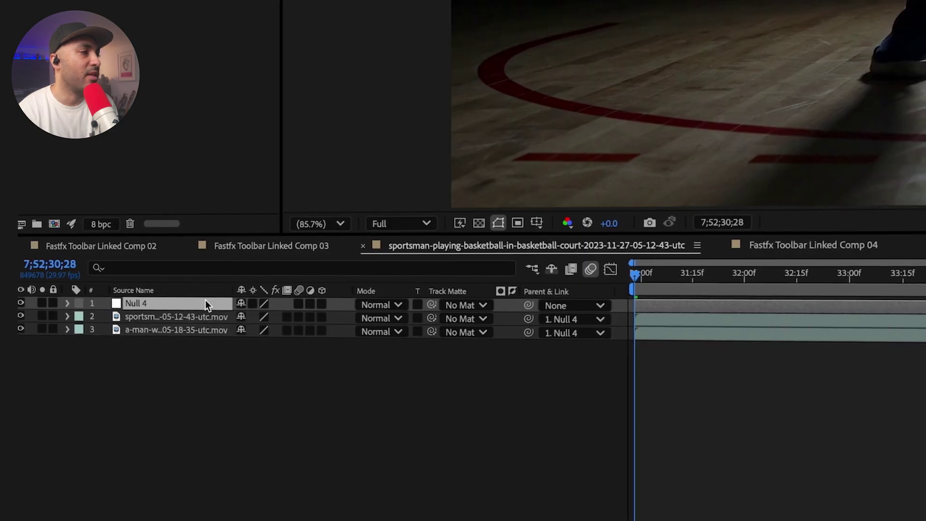
pyautogui.press('s')
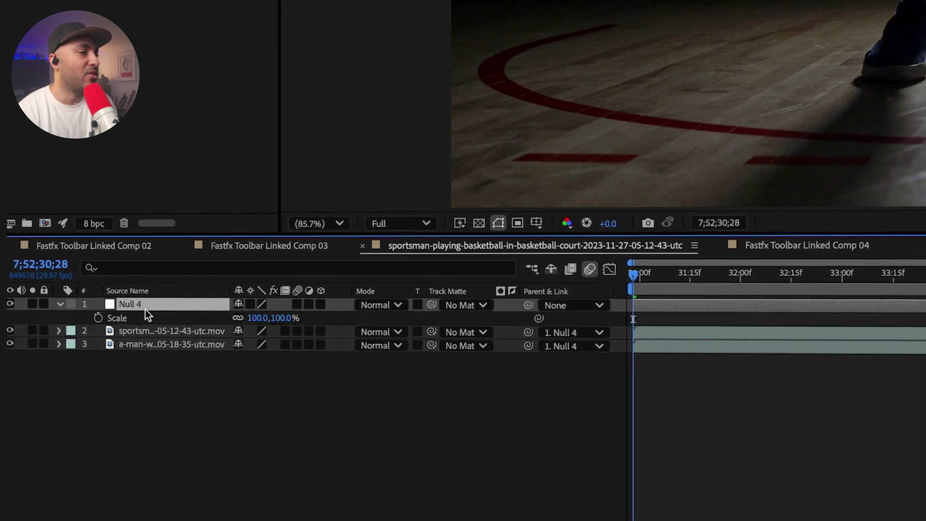
pyautogui.moveTo(265, 321); pyautogui.dragTo(239, 318)
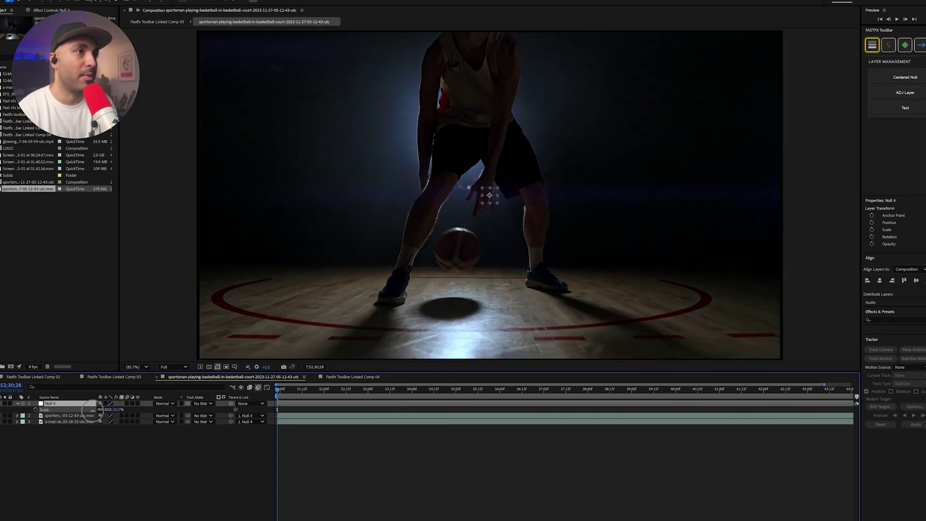
pyautogui.moveTo(99, 409); pyautogui.dragTo(112, 413)
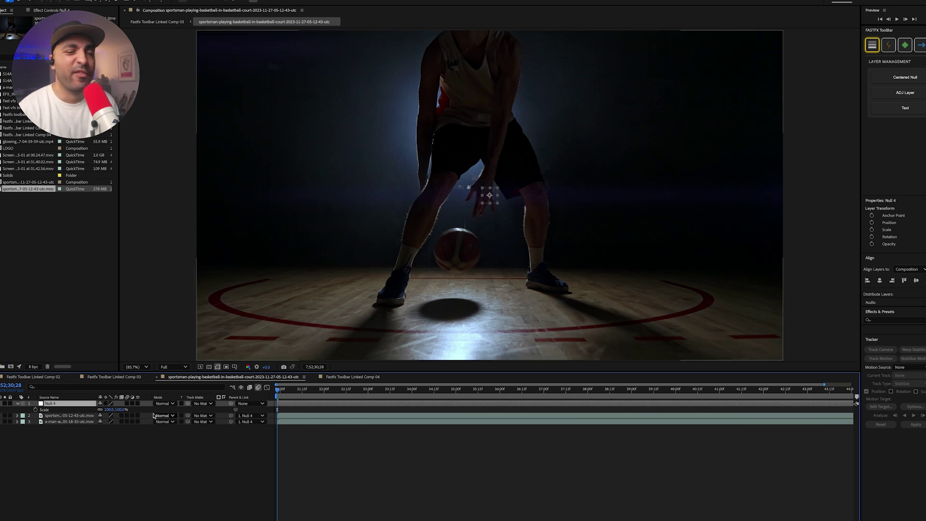
pyautogui.press('super+z')
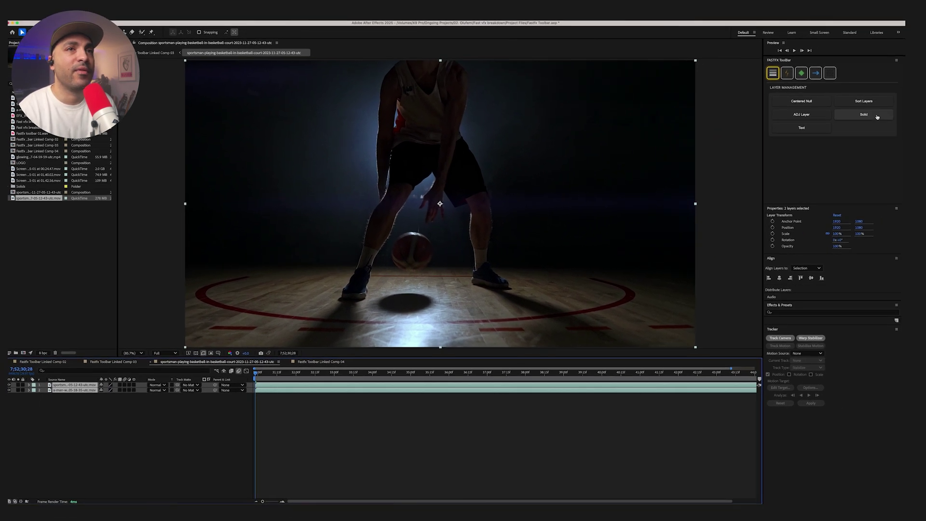
# Add an adjustment layer above the two clips and delete it.
pyautogui.click(806, 115)
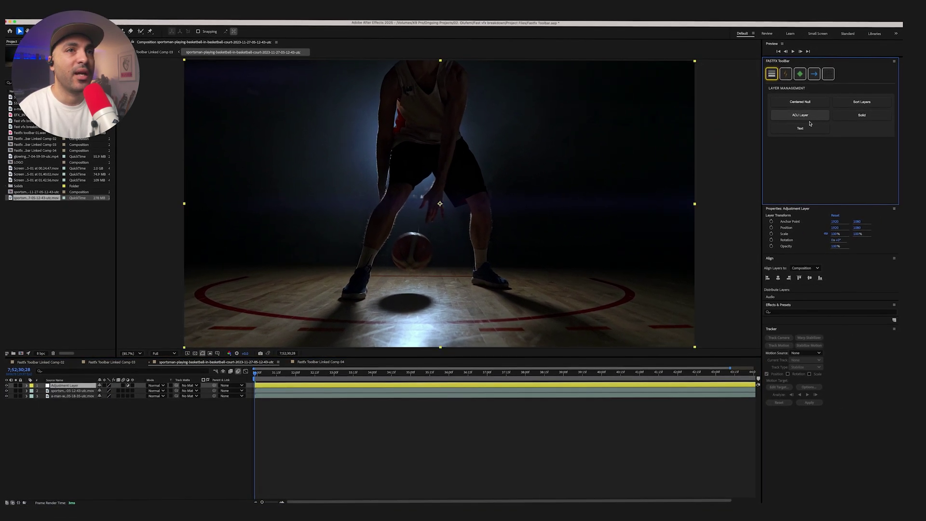
pyautogui.press('Delete')
# Add a text layer reading TEXT, scale it down in the composition, and remove the layer.
pyautogui.click(801, 128)
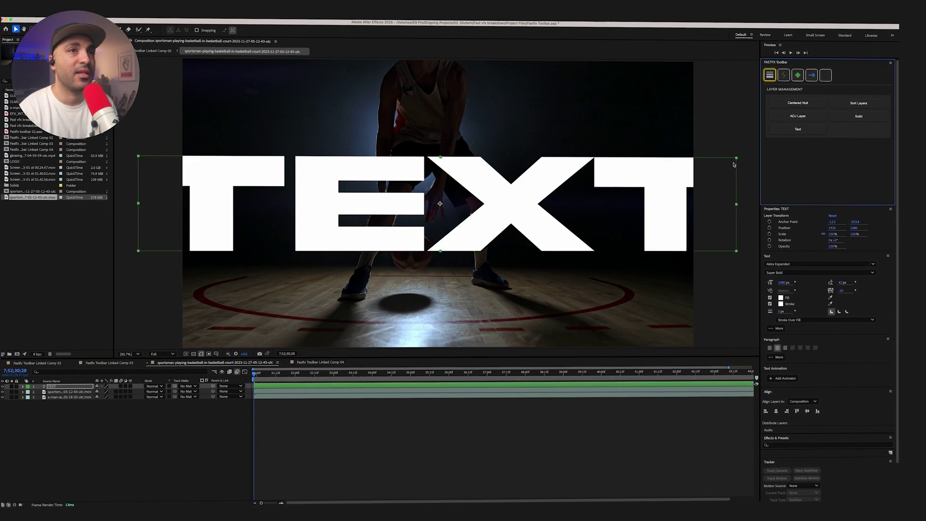
pyautogui.moveTo(736, 203); pyautogui.dragTo(573, 209)
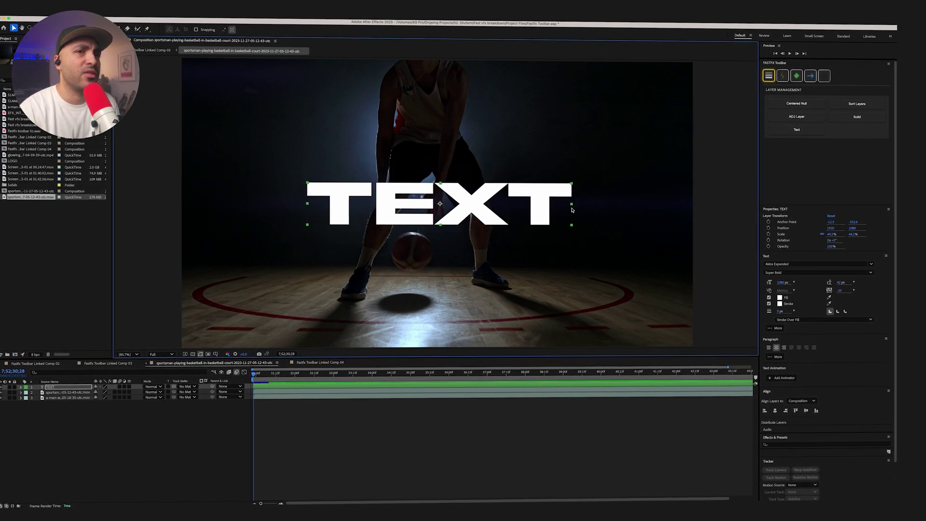
pyautogui.press('super+z')
pyautogui.press('Delete')
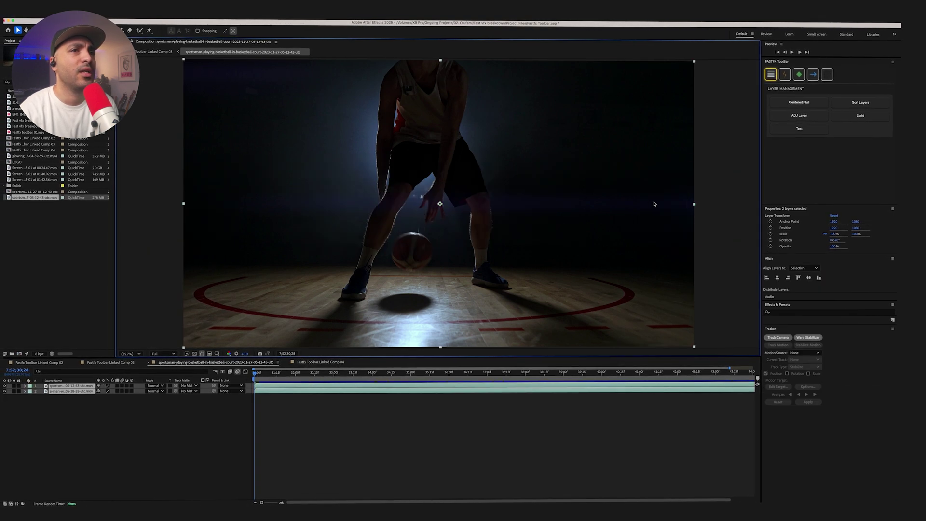
# Add a default white solid, undo it, and view the Create Solid settings without applying them.
pyautogui.click(860, 116)
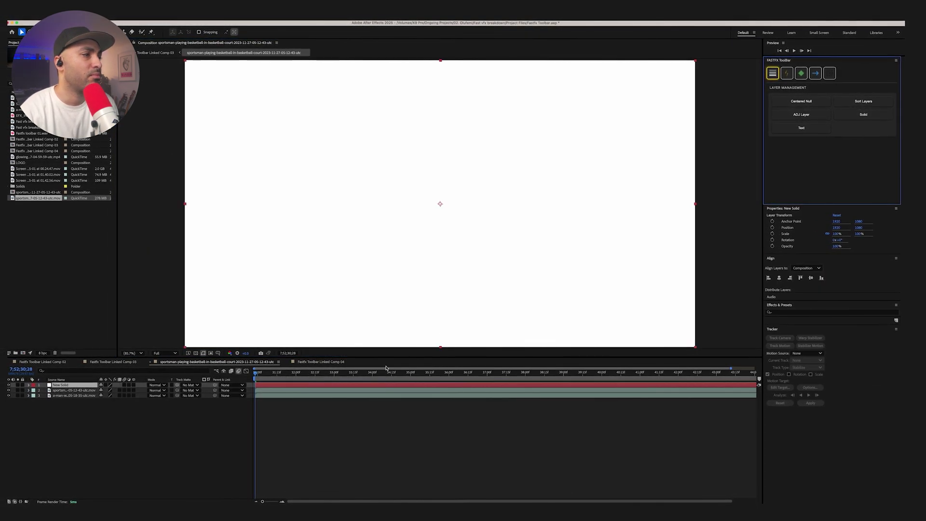
pyautogui.press('super+z')
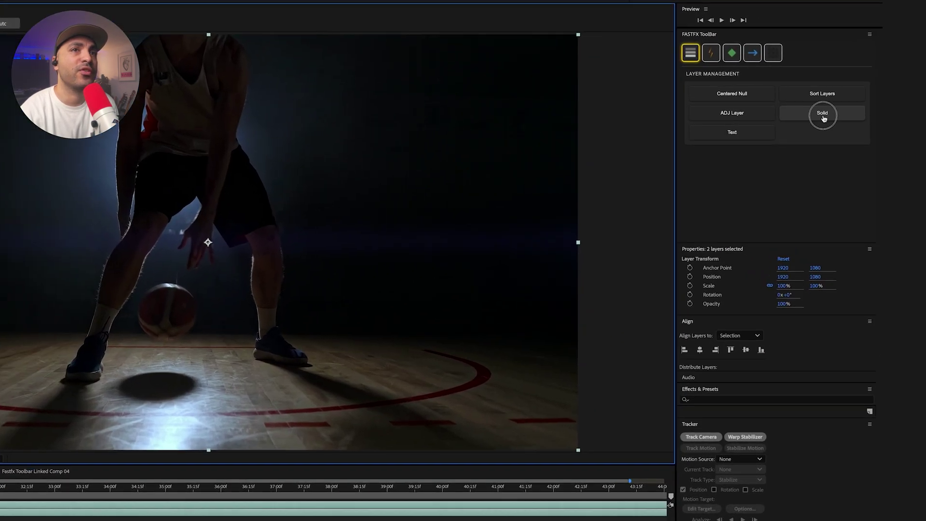
pyautogui.click(864, 115)
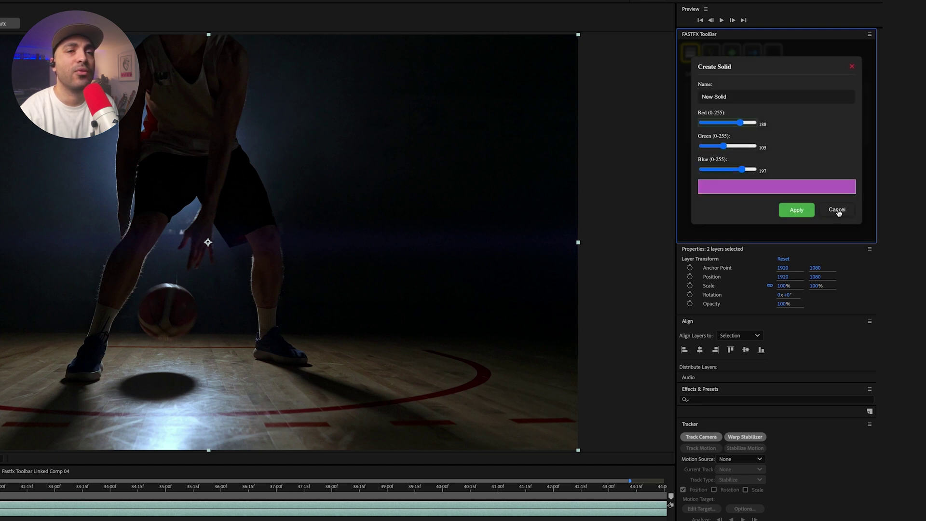
pyautogui.click(851, 66)
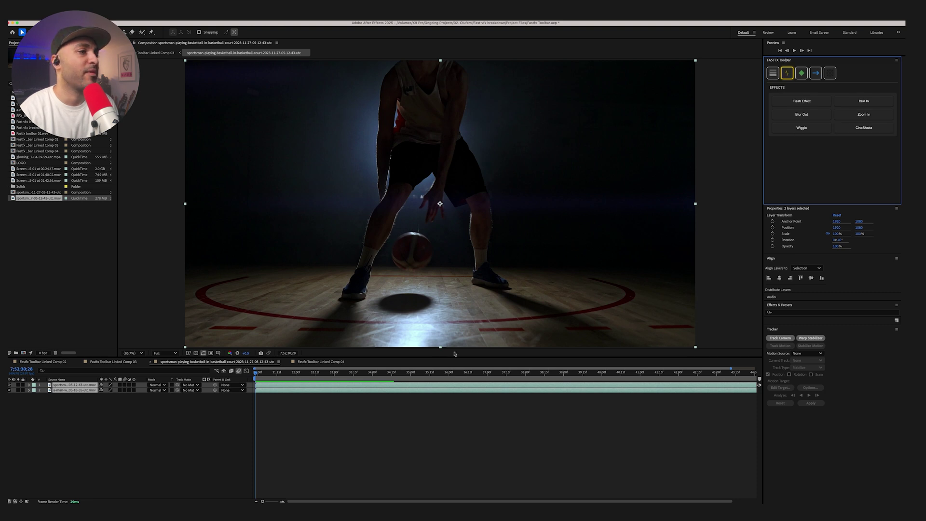
# Apply the default Flash Effect at the composition's start with no layers selected, play it back, and undo it.
pyautogui.click(219, 423)
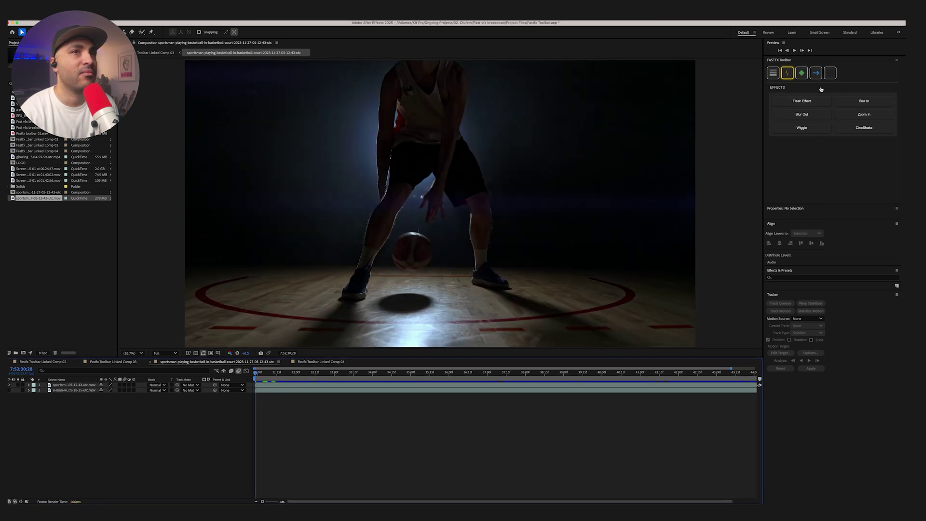
pyautogui.click(791, 102)
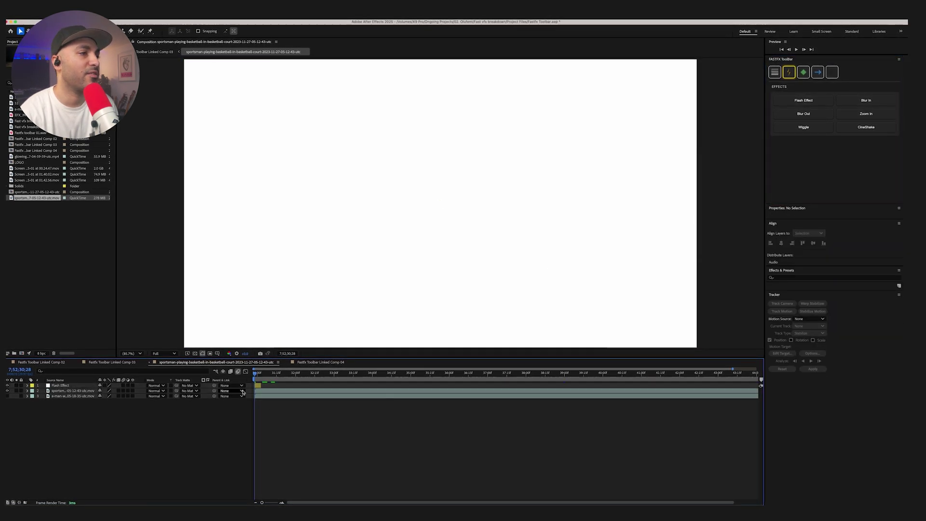
pyautogui.press('space')
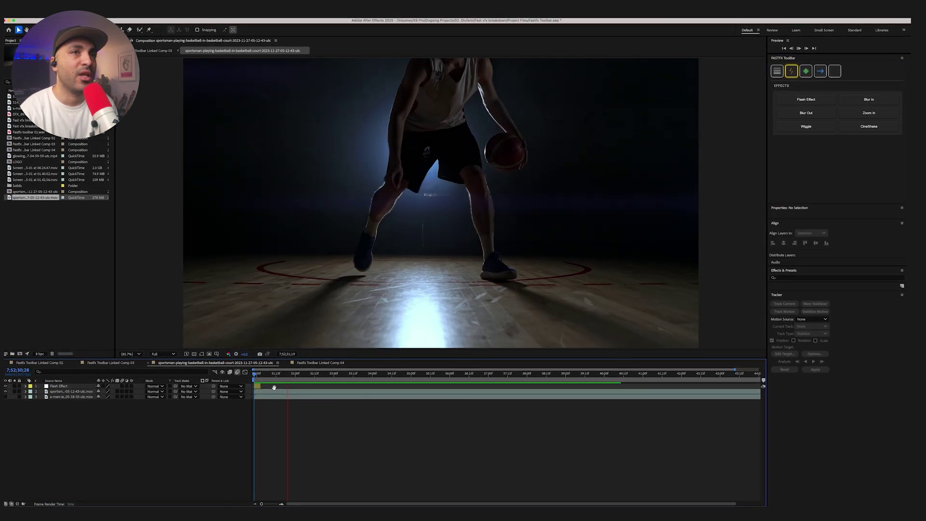
pyautogui.hotkey('ctrl', 'z')
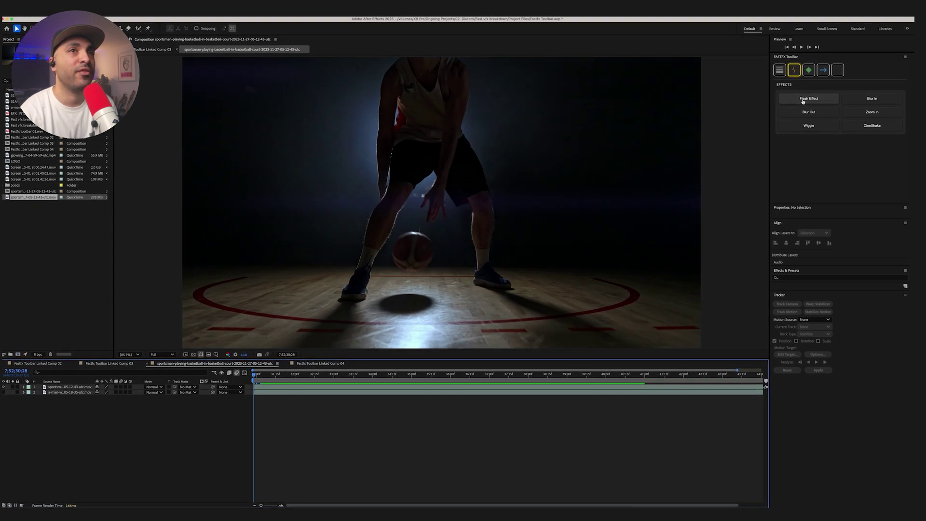
# View the Flash Effect's colour, strength and duration settings and close them without applying.
pyautogui.click(803, 100)
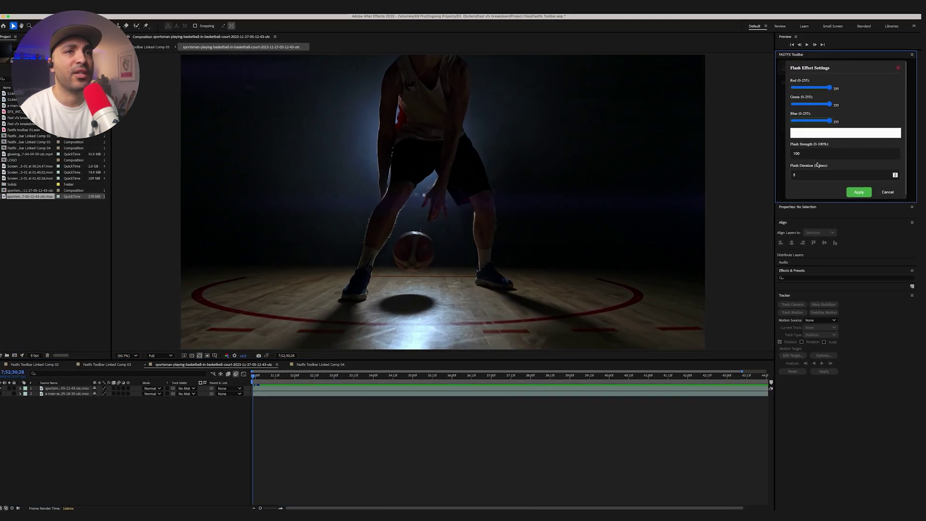
pyautogui.click(890, 193)
# Apply Blur In to the basketball dribbling clip at the composition's start, play it back, and undo it.
pyautogui.click(872, 94)
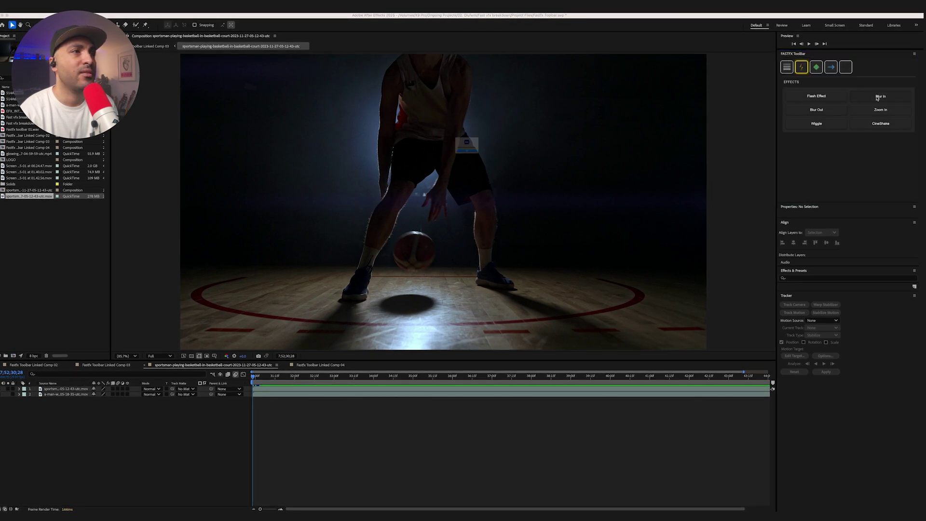
pyautogui.click(478, 163)
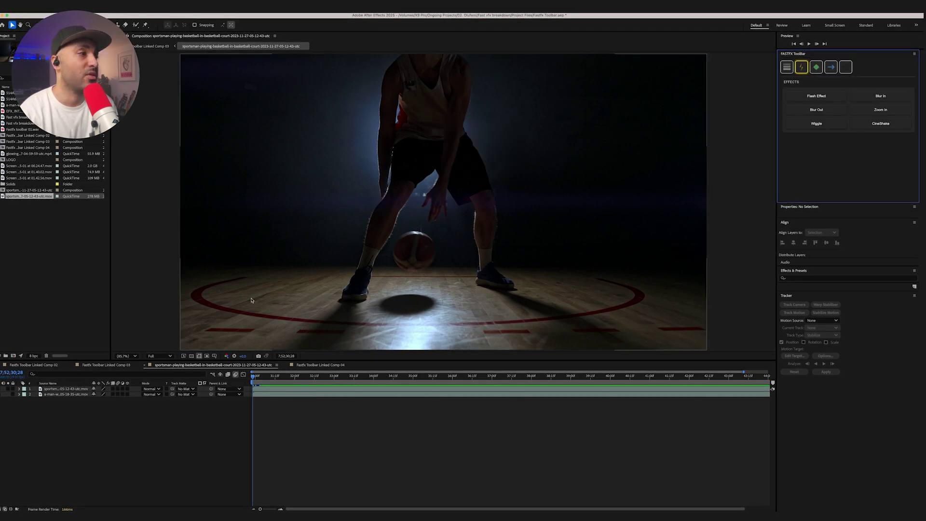
pyautogui.click(72, 389)
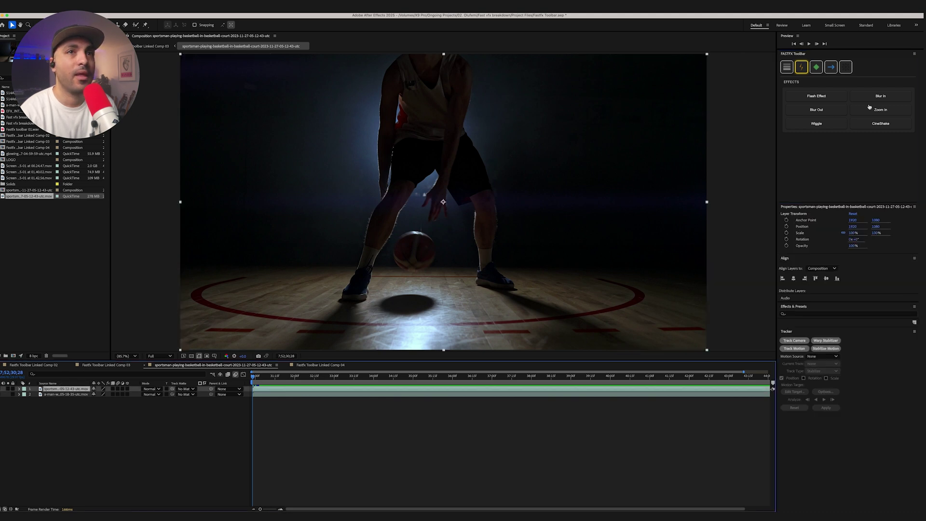
pyautogui.click(882, 100)
pyautogui.click(297, 446)
pyautogui.press('space')
pyautogui.press('super+z')
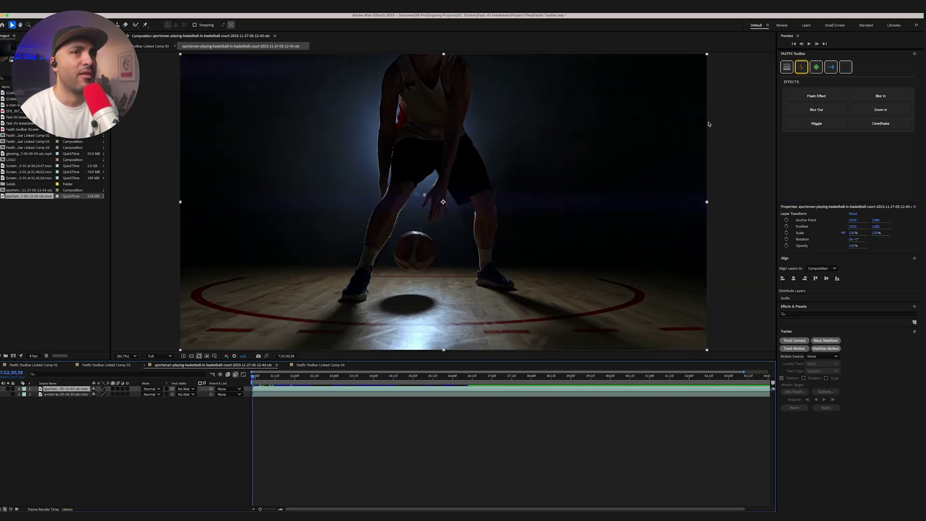
# Apply Blur In to the dribbling clip at the composition's start, split the clip at 7;52;34;10 and delete the remainder.
pyautogui.click(881, 96)
pyautogui.click(386, 375)
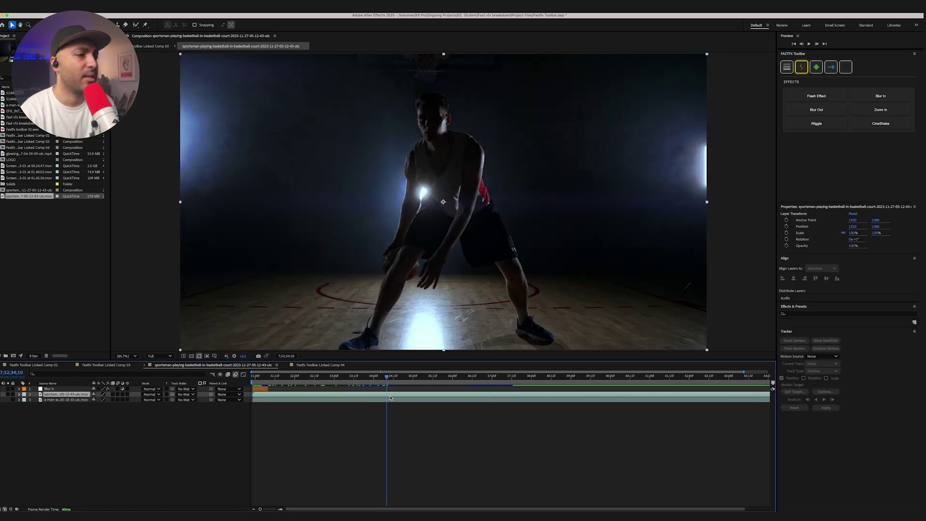
pyautogui.press('super+shift+d')
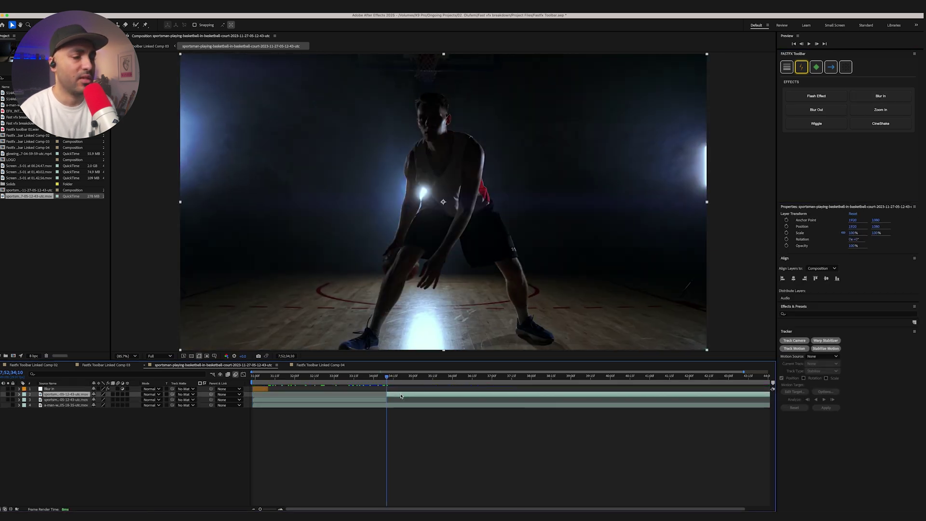
pyautogui.press('Delete')
# Apply the default Blur Out to the dribbling clip at 7;52;34;00, near its trimmed end, and preview it.
pyautogui.moveTo(386, 376); pyautogui.dragTo(373, 376)
pyautogui.click(816, 110)
pyautogui.click(479, 166)
pyautogui.click(50, 395)
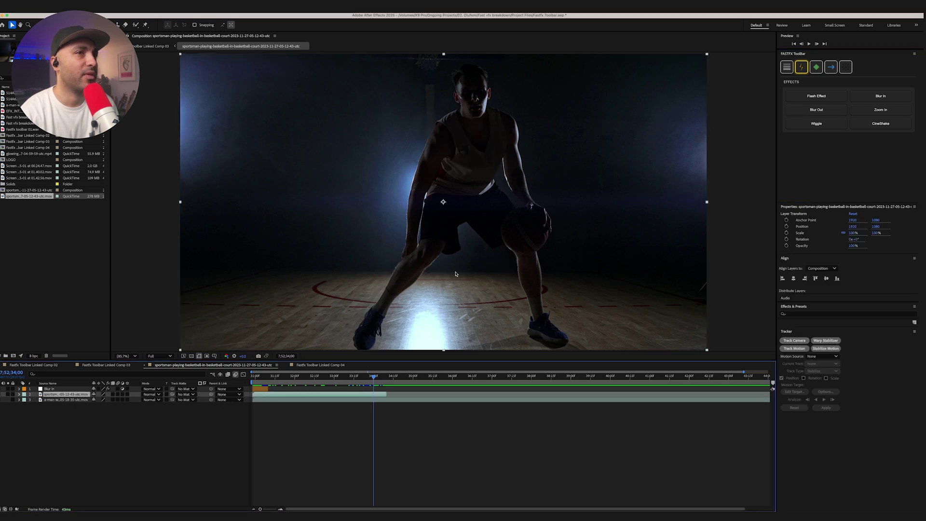
pyautogui.click(826, 111)
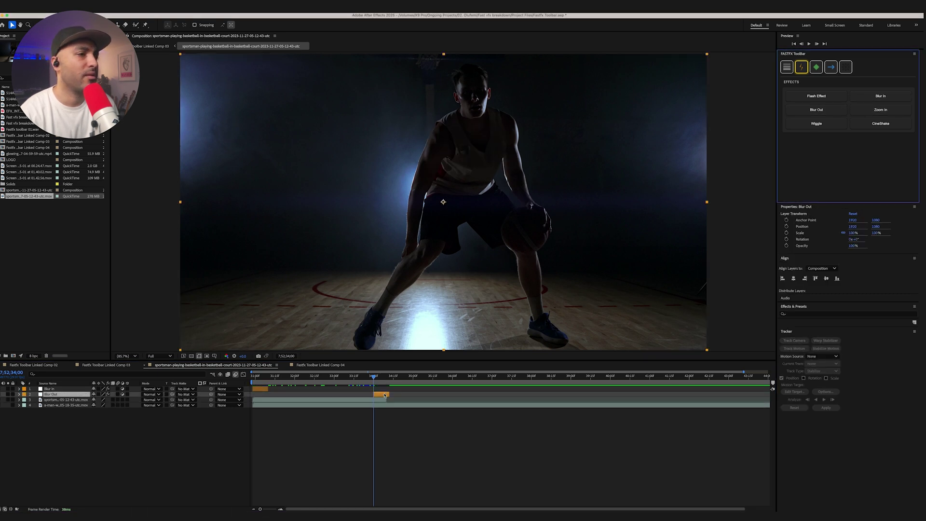
pyautogui.moveTo(370, 382)
pyautogui.mouseDown()
pyautogui.moveTo(383, 382)
pyautogui.moveTo(355, 383)
pyautogui.mouseUp()
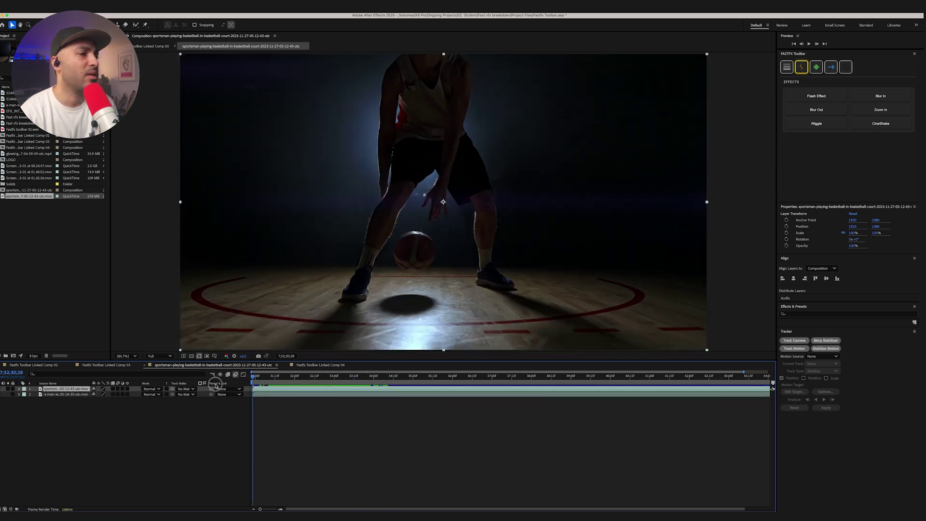
# Apply the default Zoom In to the dribbling clip at the composition's start, and view its effect settings without applying them.
pyautogui.click(874, 114)
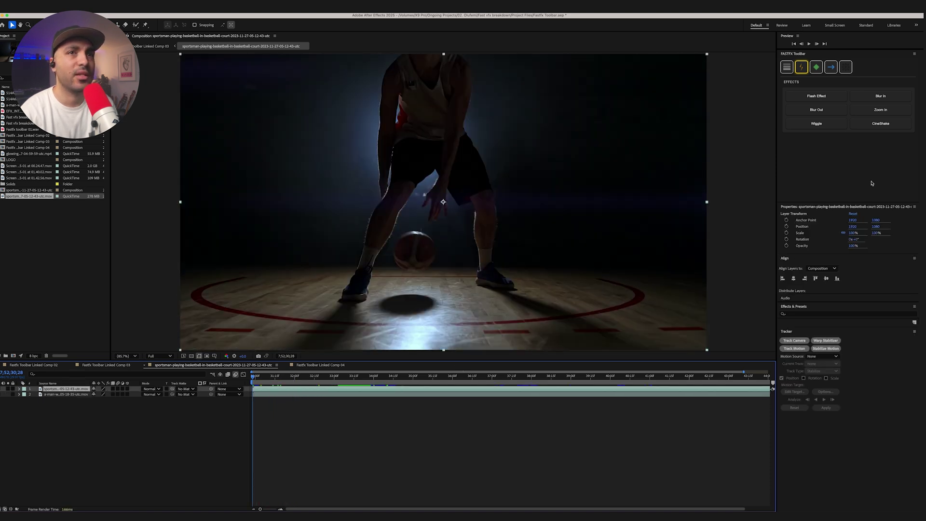
pyautogui.click(881, 109)
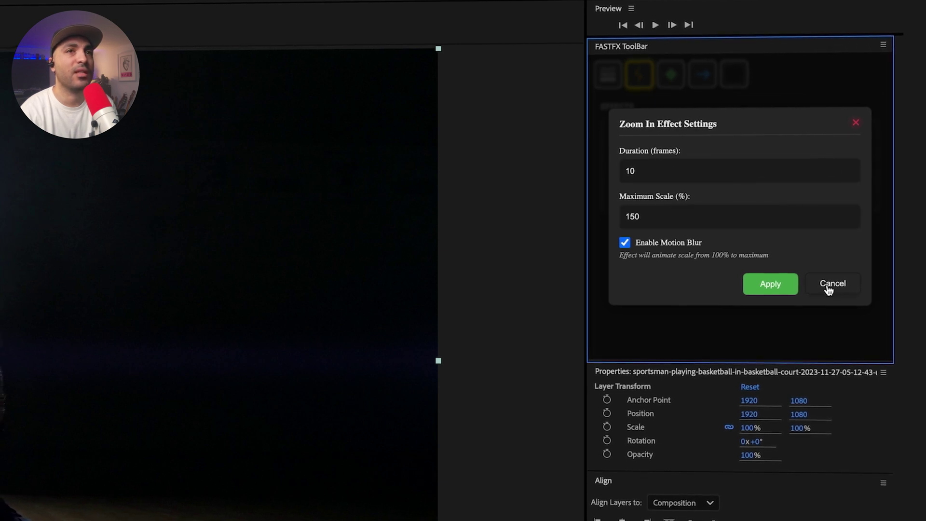
pyautogui.click(828, 288)
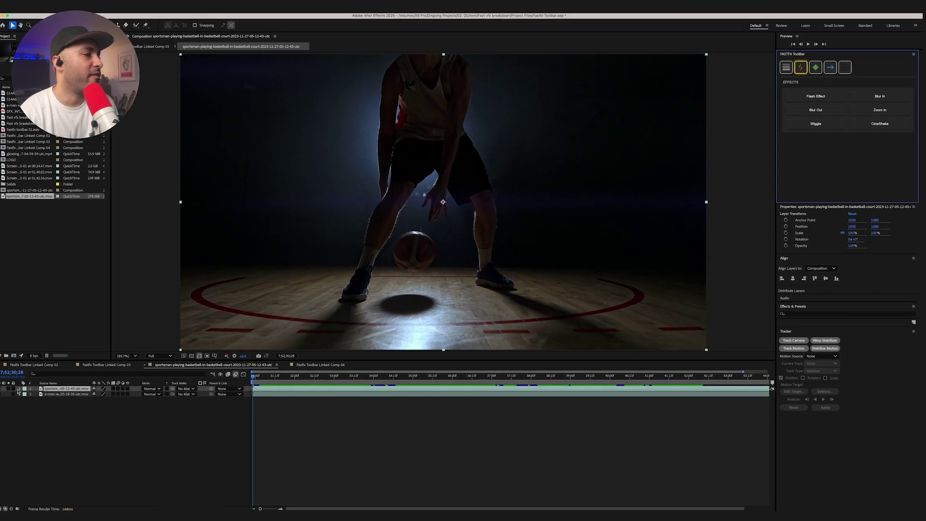
# Open the Wiggle settings and select the dribbling clip's Position, Scale and Rotation properties as the ones to wiggle.
pyautogui.click(18, 388)
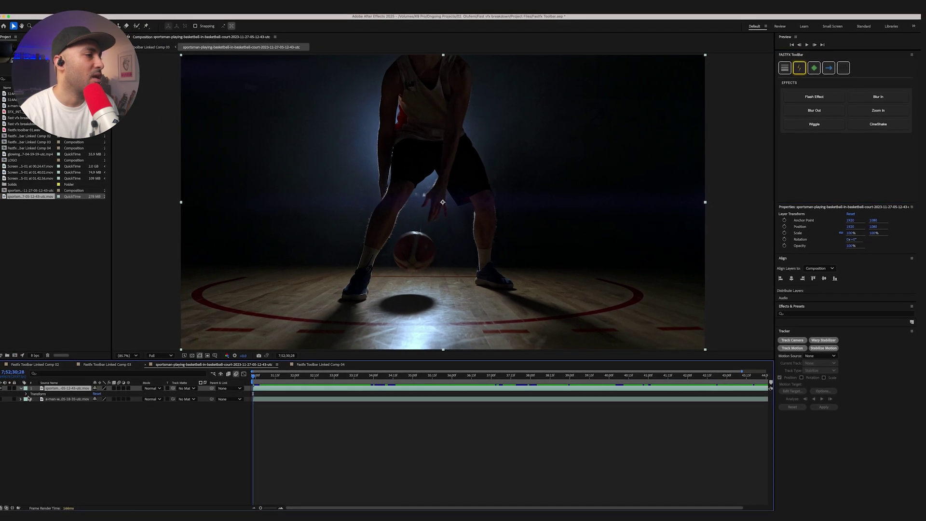
pyautogui.click(26, 394)
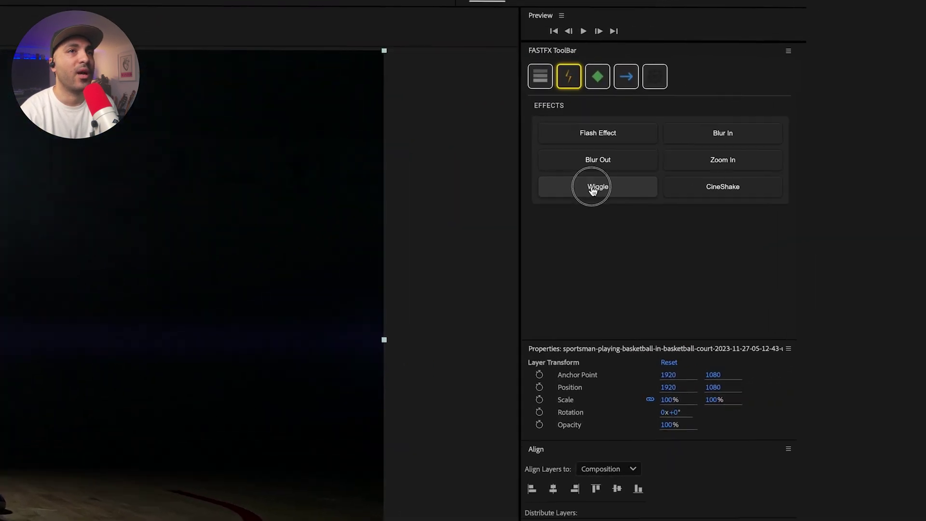
pyautogui.click(801, 127)
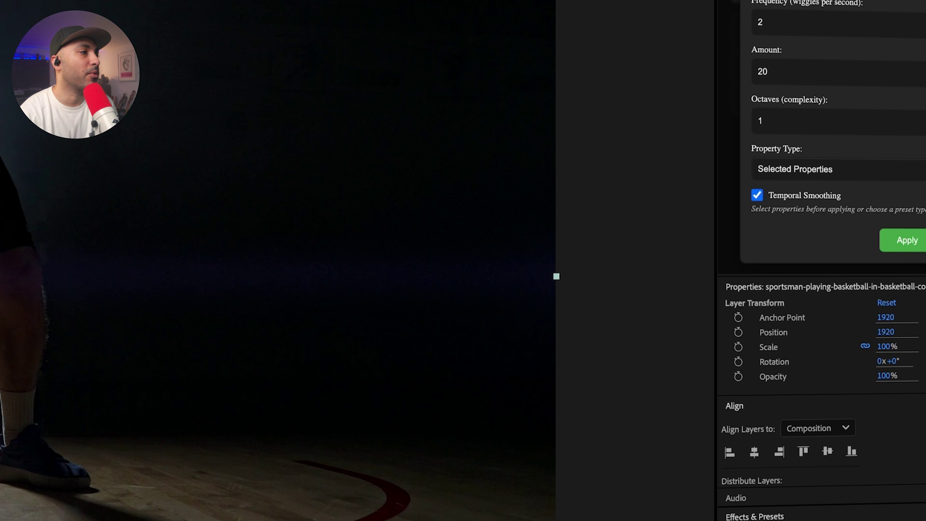
pyautogui.click(169, 299)
pyautogui.keyDown('shift'); pyautogui.click(169, 311); pyautogui.keyUp('shift')
pyautogui.keyDown('shift'); pyautogui.click(172, 326); pyautogui.keyUp('shift')
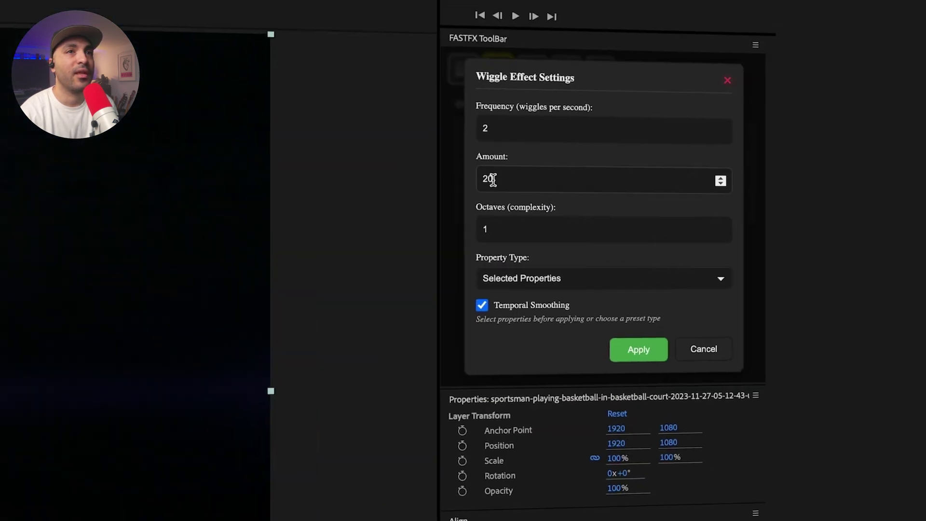
# Apply Wiggle to the selected properties with an amount of 40 and a frequency of 10, and play it back.
pyautogui.moveTo(476, 188); pyautogui.dragTo(450, 189)
pyautogui.write('40')
pyautogui.moveTo(482, 137); pyautogui.dragTo(441, 141)
pyautogui.write('10')
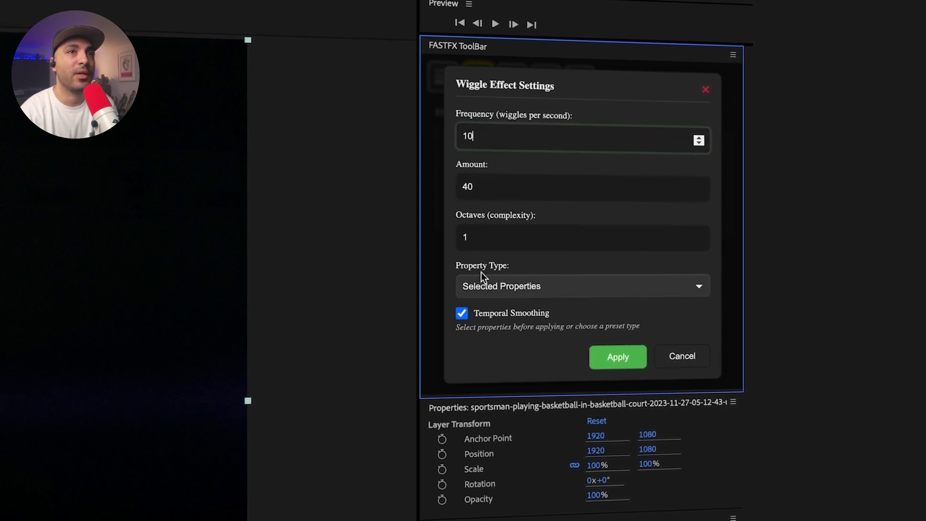
pyautogui.click(620, 357)
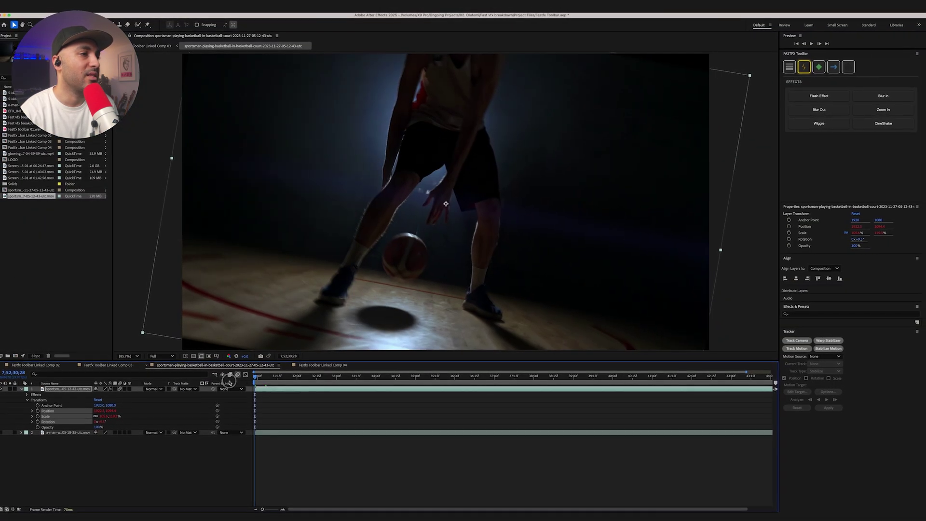
pyautogui.press('space')
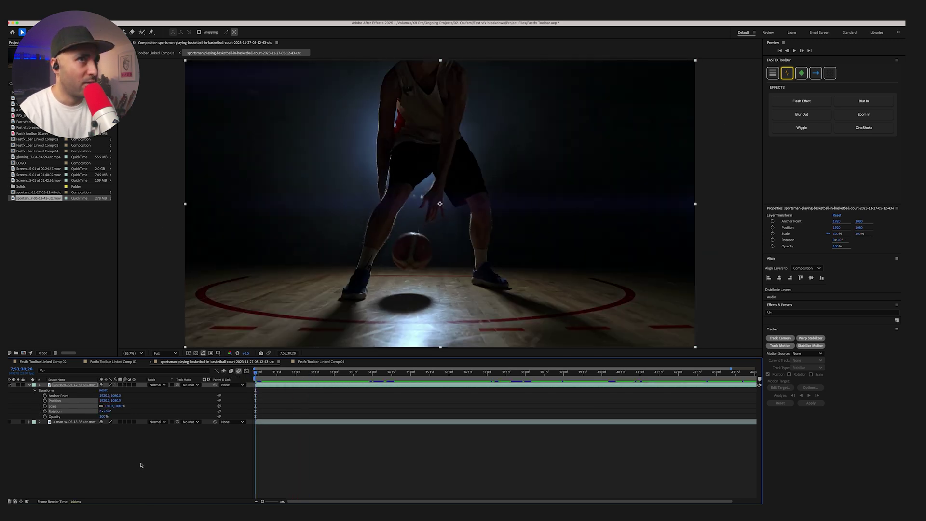
pyautogui.click(128, 458)
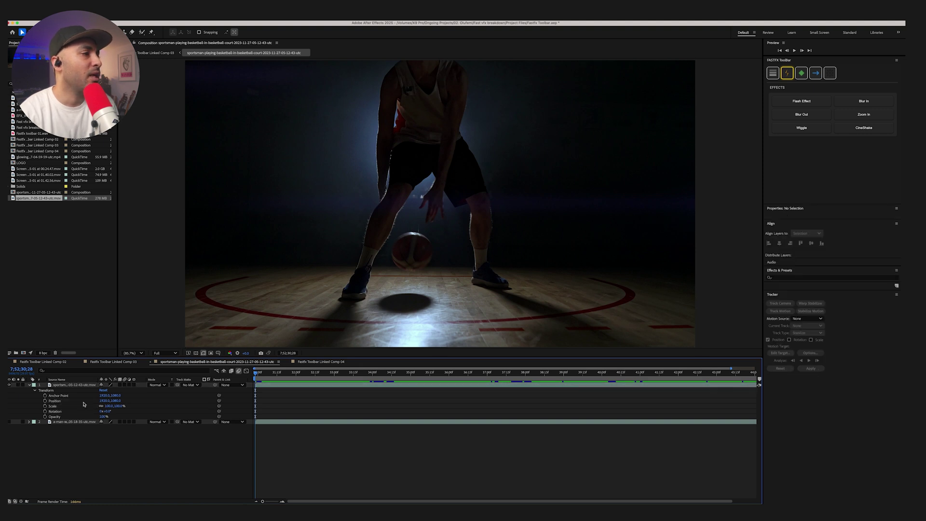
pyautogui.click(75, 385)
pyautogui.click(792, 130)
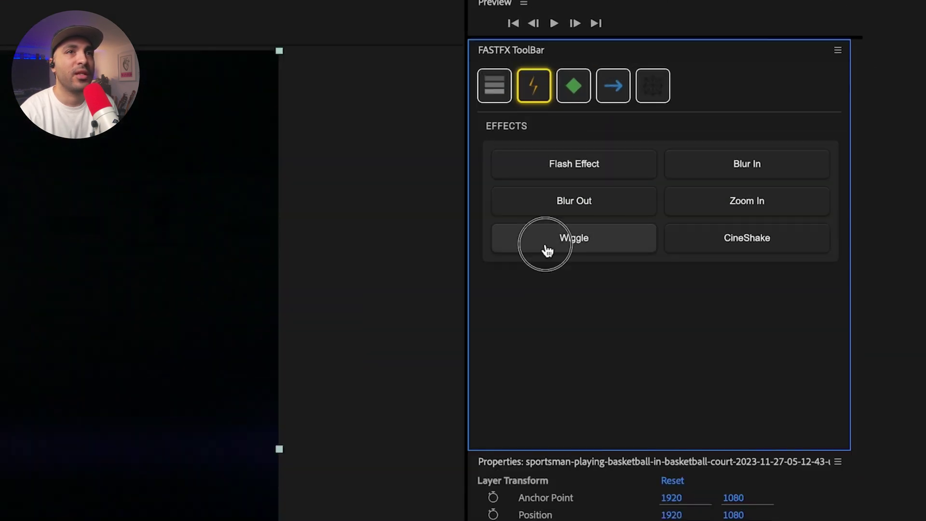
pyautogui.click(547, 249)
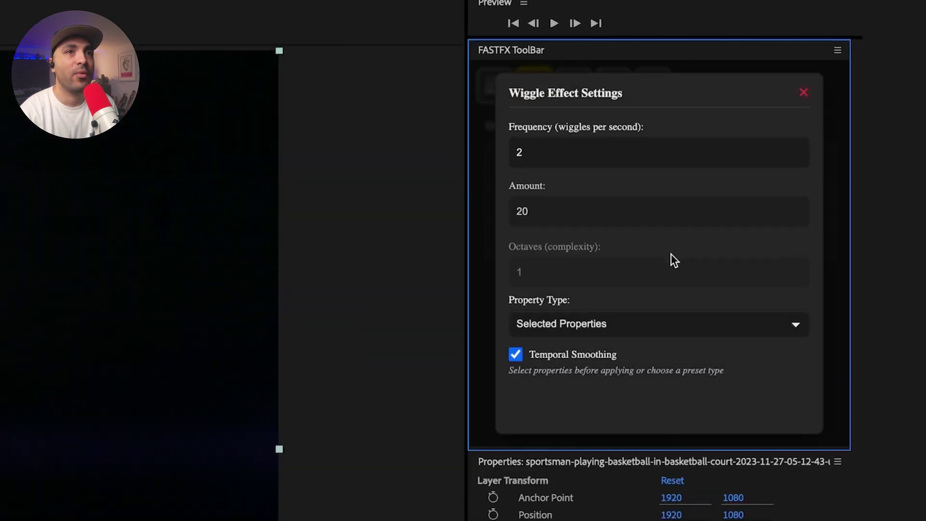
pyautogui.click(578, 326)
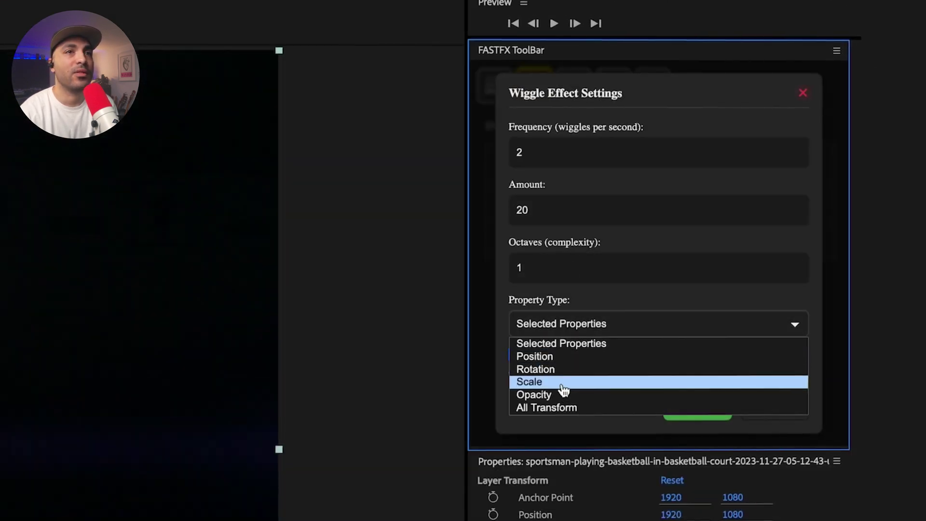
pyautogui.click(568, 357)
pyautogui.doubleClick(525, 153)
pyautogui.write('5')
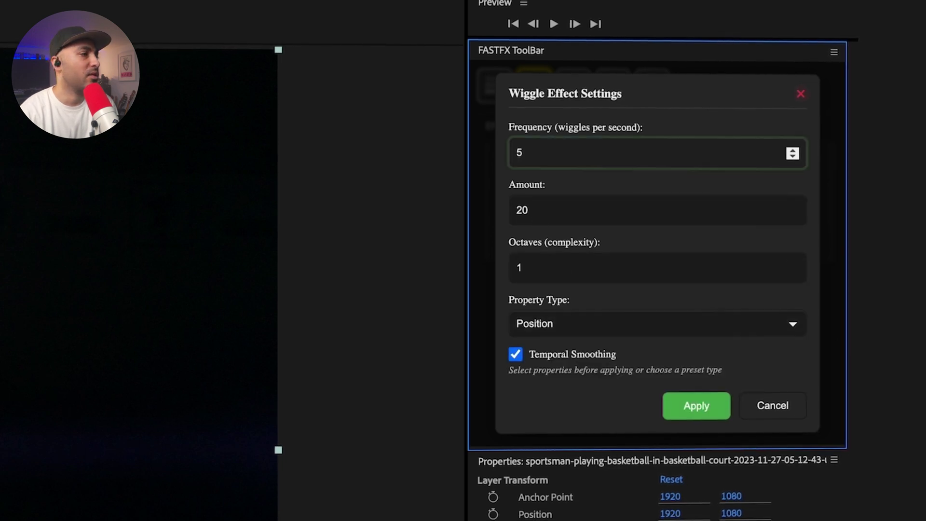
# Hide the dribbling clip, select and show the man-with-a-basketball clip beneath it, and move the current time to 7;52;31;10.
pyautogui.click(70, 424)
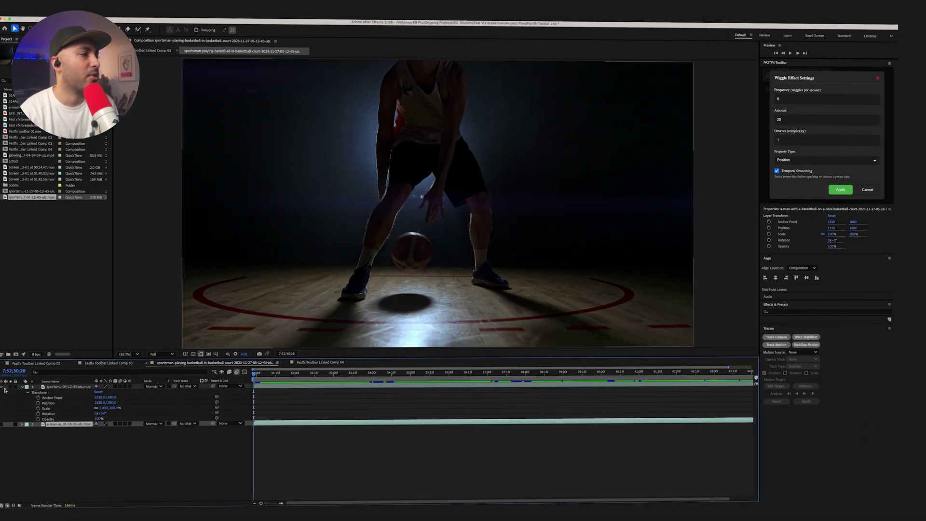
pyautogui.click(3, 386)
pyautogui.click(2, 425)
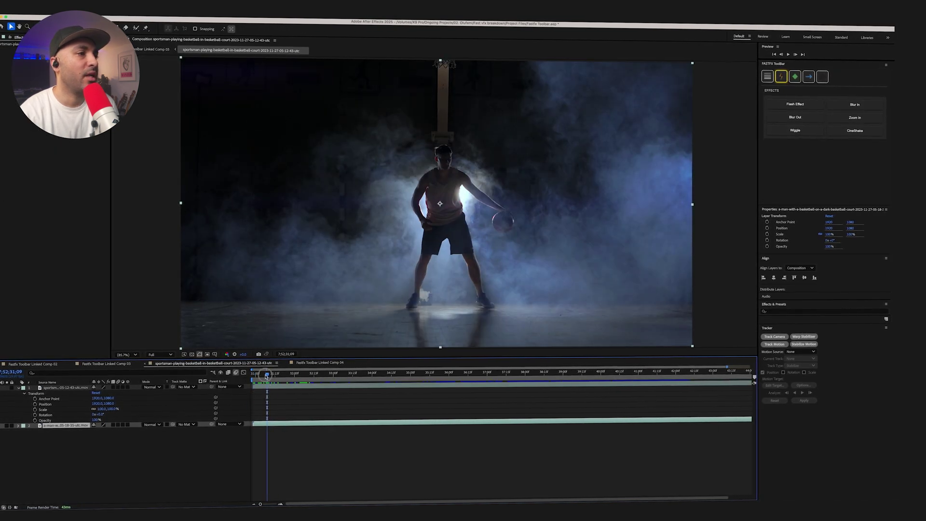
pyautogui.moveTo(265, 377); pyautogui.dragTo(269, 377)
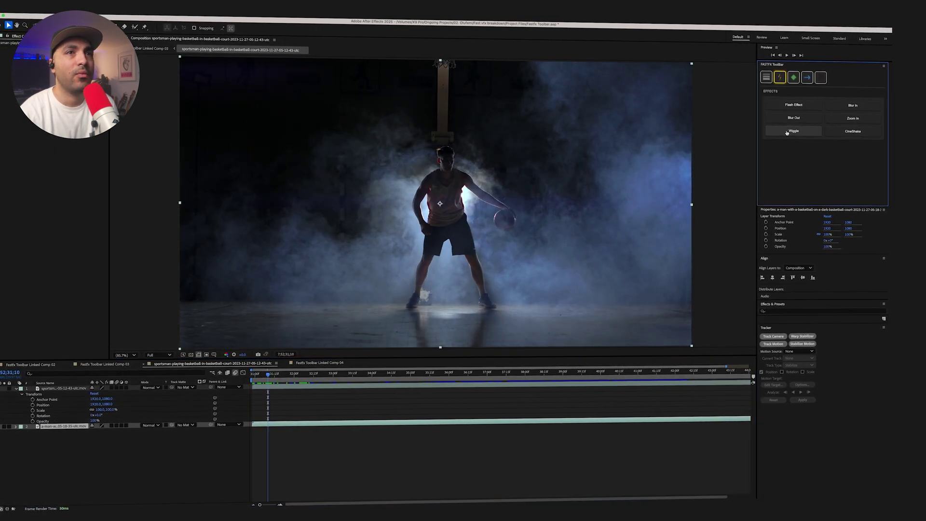
# Apply Wiggle to the man-with-a-basketball clip's Position with frequency 3 and amount 30, and play it back from the start.
pyautogui.click(812, 129)
pyautogui.click(783, 163)
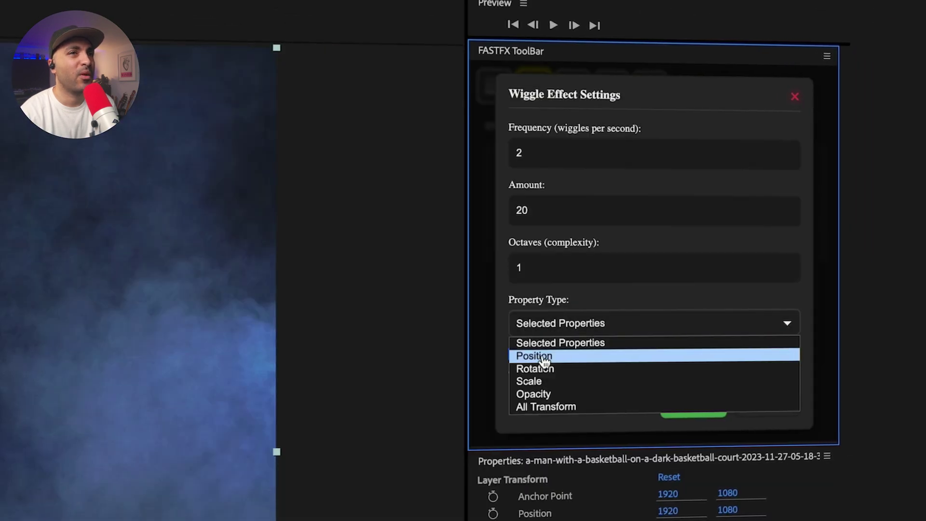
pyautogui.click(526, 356)
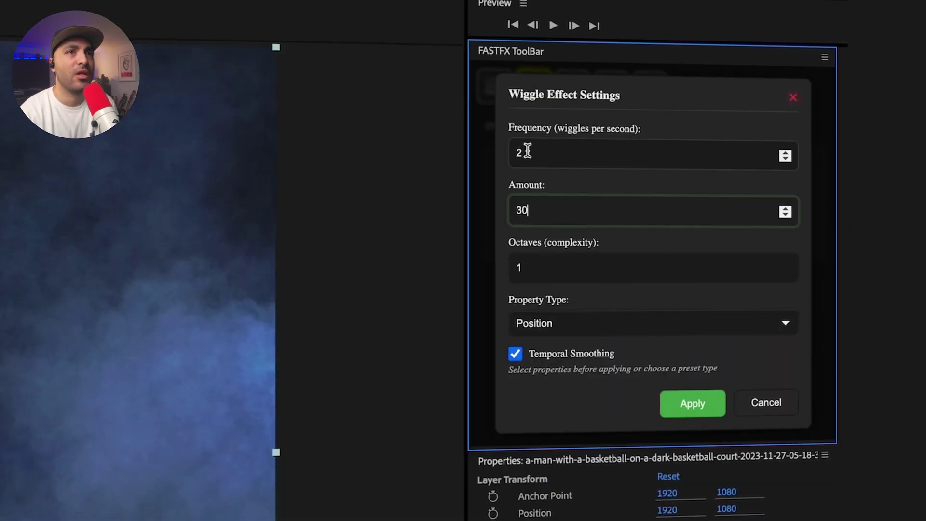
pyautogui.click(681, 118)
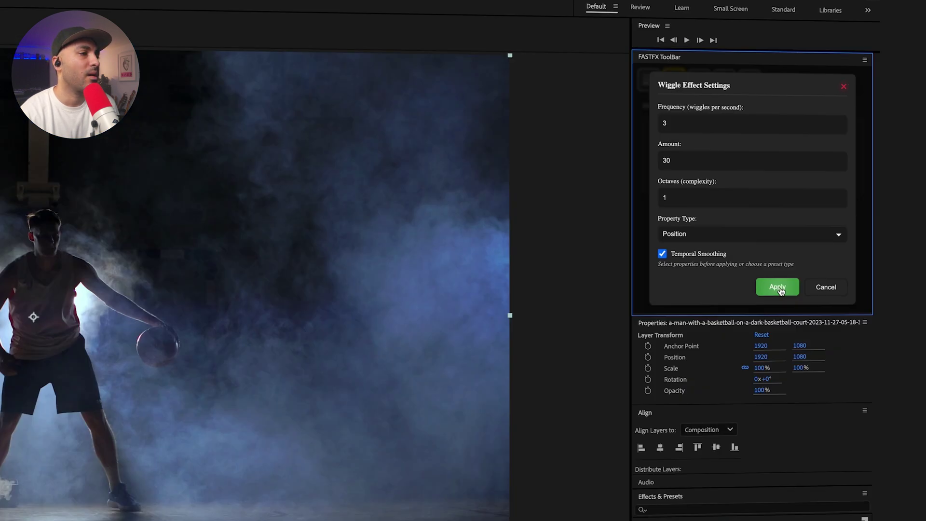
pyautogui.click(694, 404)
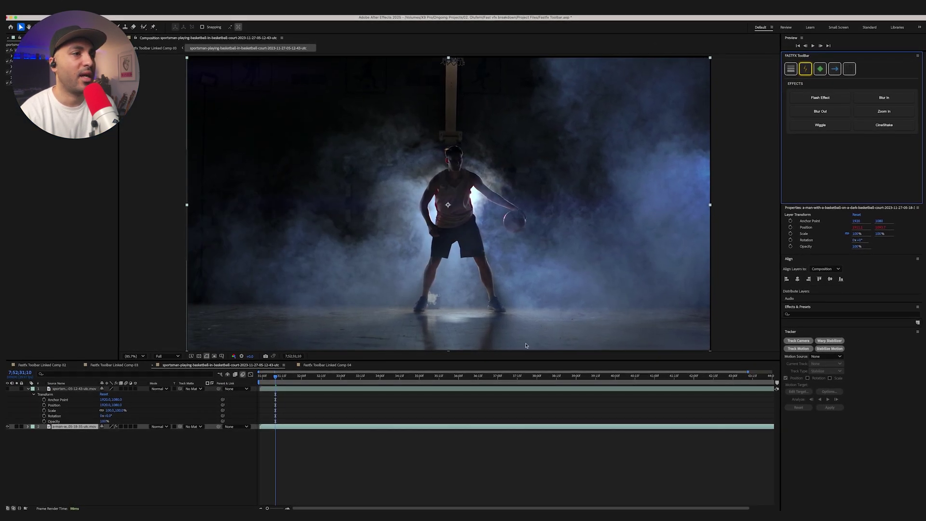
pyautogui.click(306, 451)
pyautogui.moveTo(276, 377); pyautogui.dragTo(260, 378)
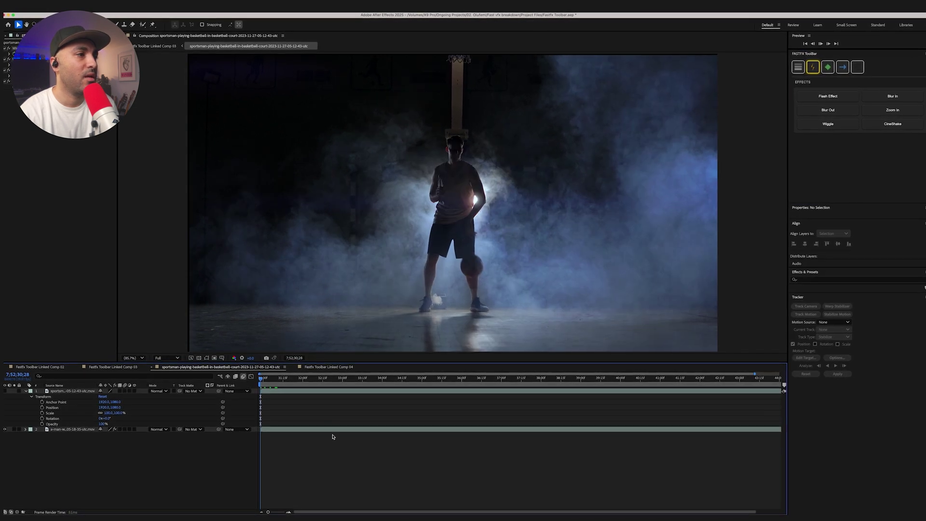
pyautogui.press('space')
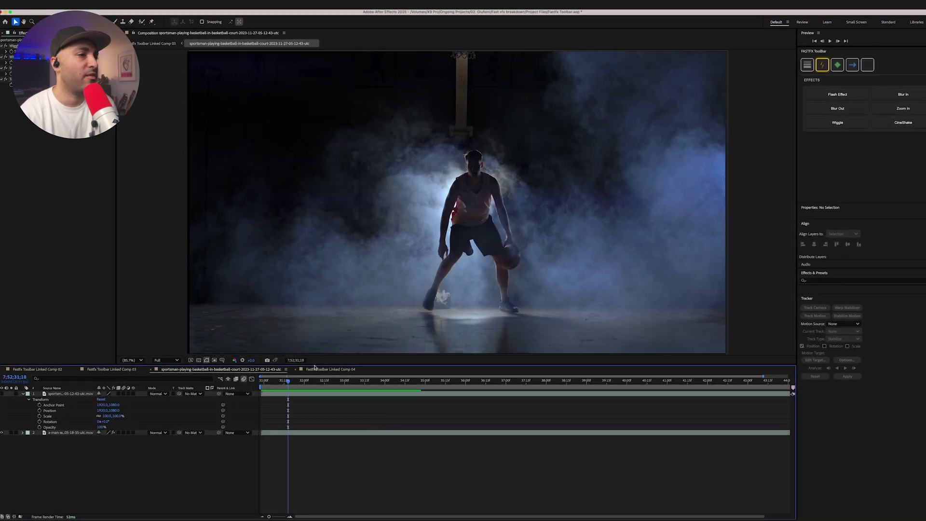
# Search the effects for "motion" and add Motion Tile to the wiggling man-with-a-basketball clip.
pyautogui.click(79, 432)
pyautogui.hotkey('ctrl', 'space')
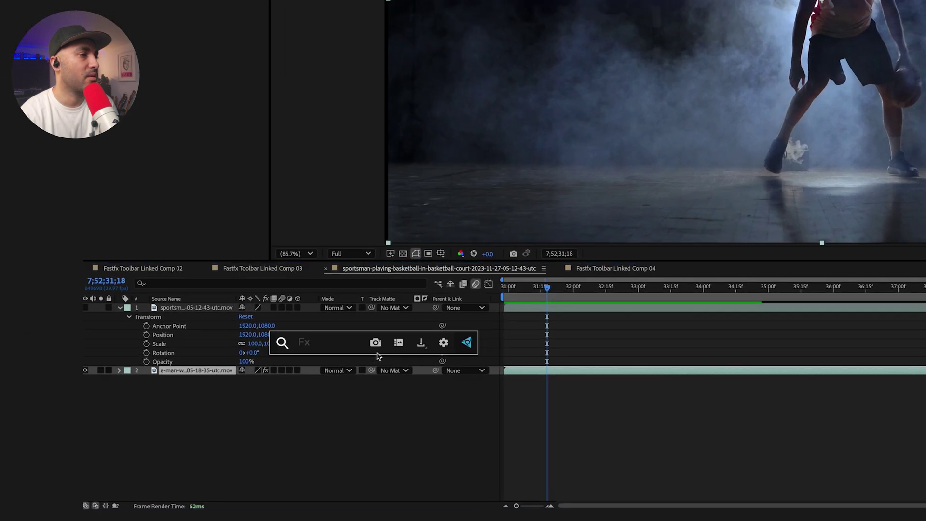
pyautogui.write('motion')
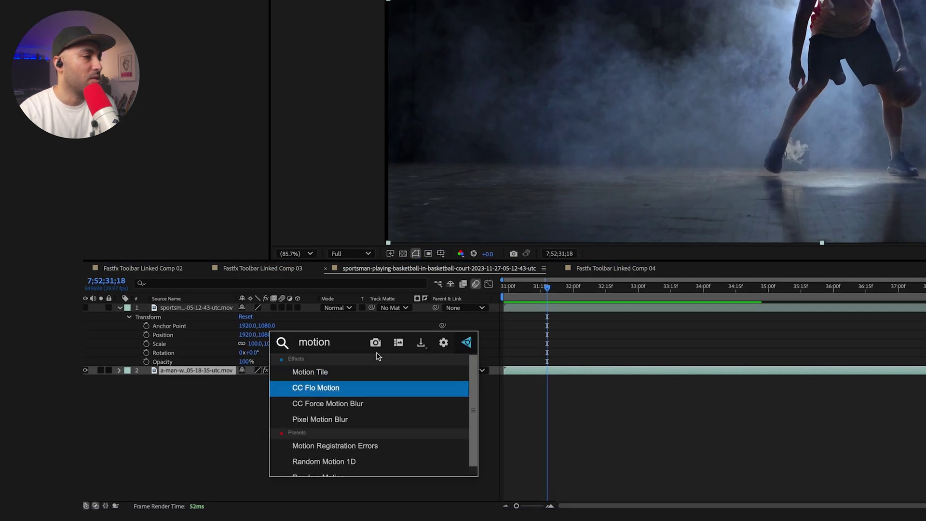
pyautogui.press('Up')
pyautogui.press('Return')
pyautogui.click(142, 245)
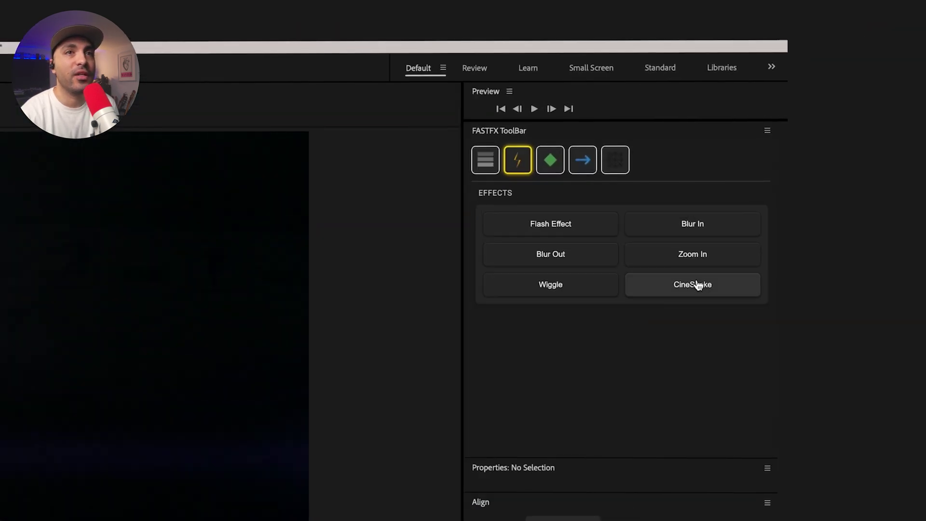
# Apply the CineShake preset "Earthquake impact shake 1" to the dribbling clip.
pyautogui.click(863, 127)
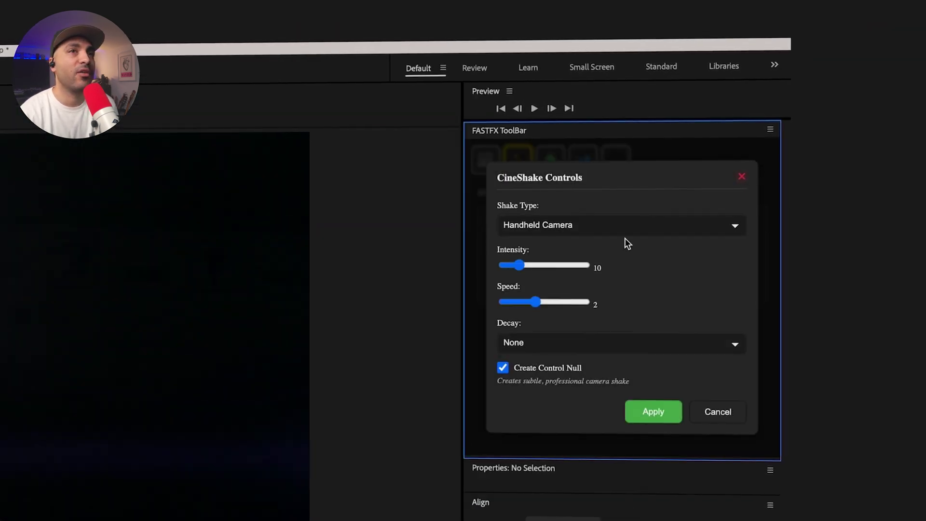
pyautogui.click(558, 224)
pyautogui.click(530, 271)
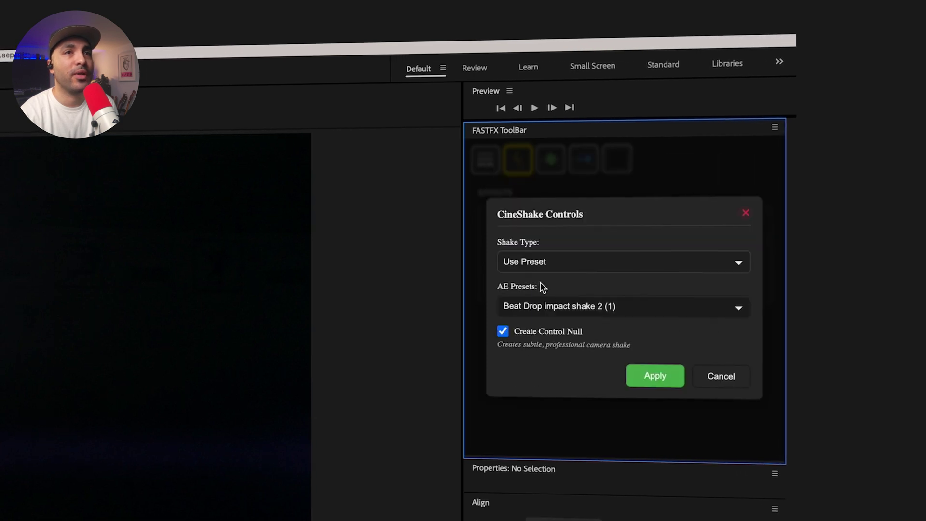
pyautogui.click(540, 307)
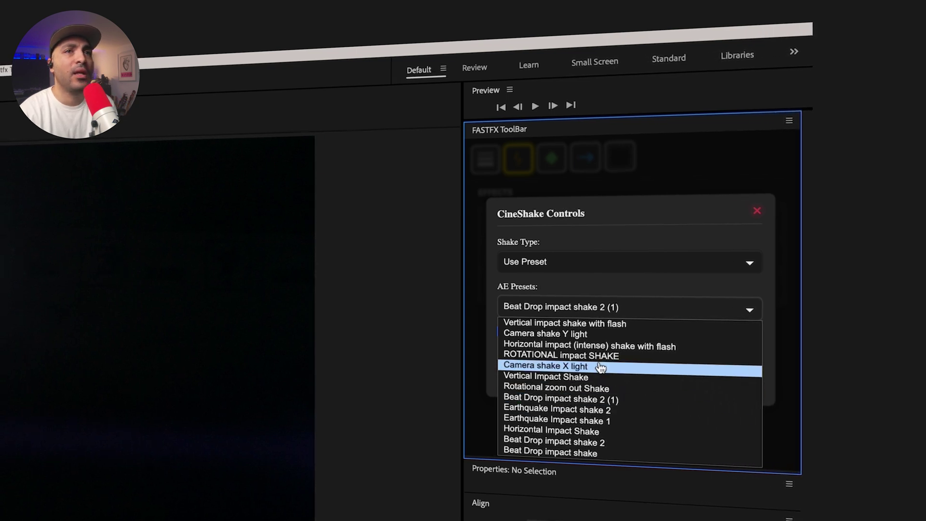
pyautogui.click(577, 424)
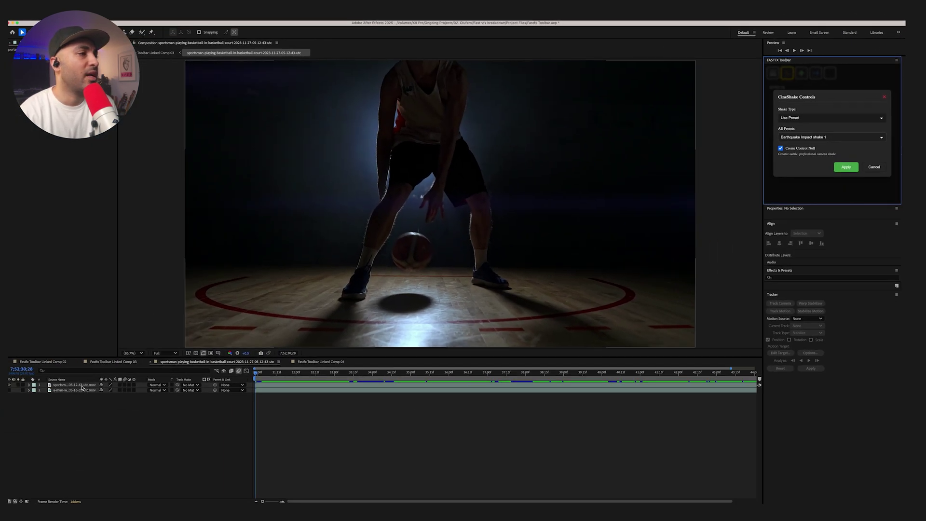
pyautogui.click(82, 386)
pyautogui.click(846, 167)
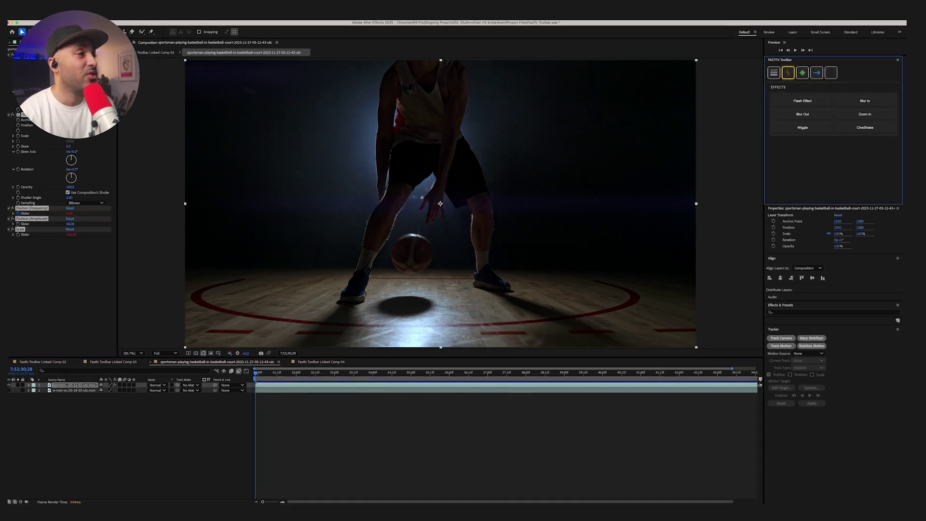
# Play back the earthquake shake on the dribbling clip from the start of the timeline.
pyautogui.click(370, 464)
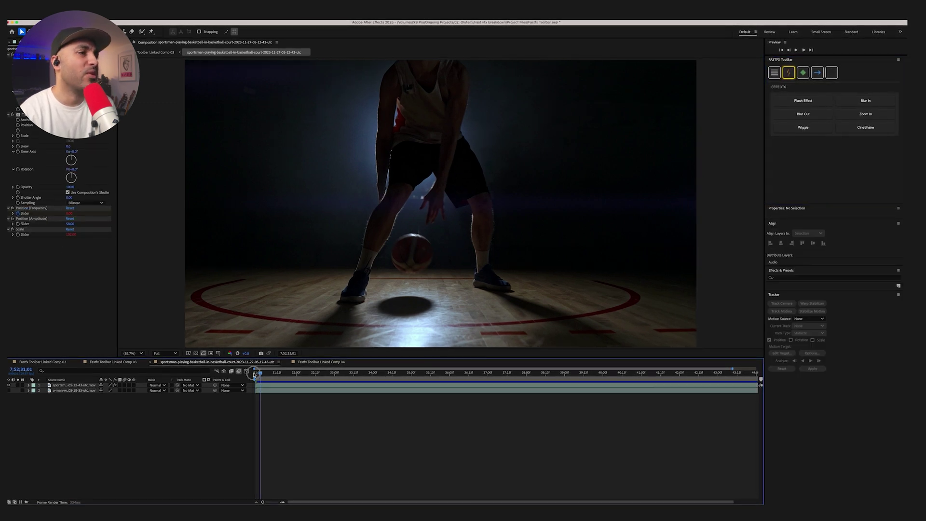
pyautogui.press('space')
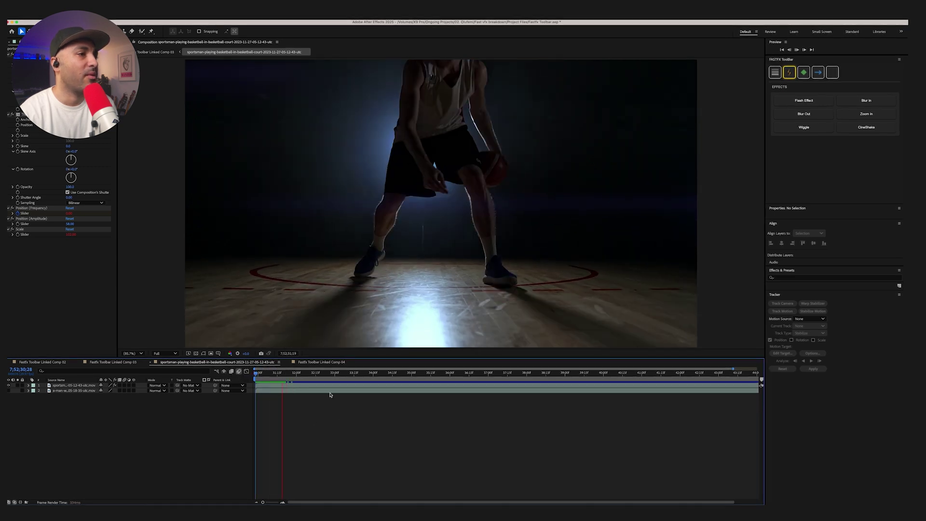
pyautogui.press('space')
pyautogui.press('space')
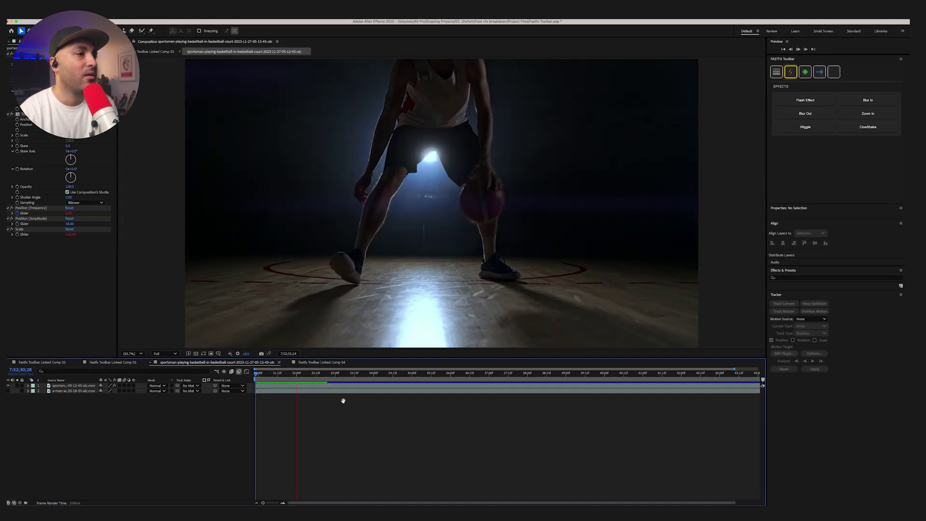
pyautogui.click(341, 379)
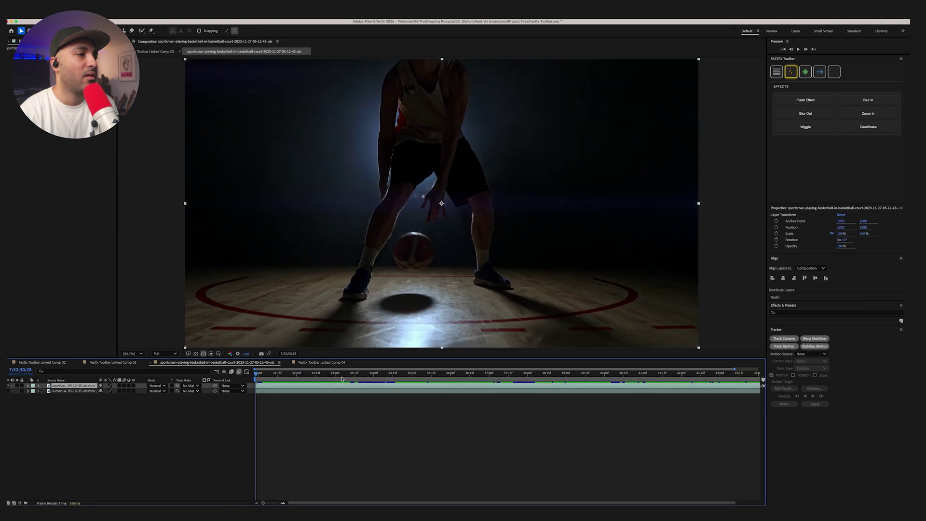
# Apply the CineShake preset "Horizontal impact (intense) shake with flash" to the dribbling clip.
pyautogui.click(868, 127)
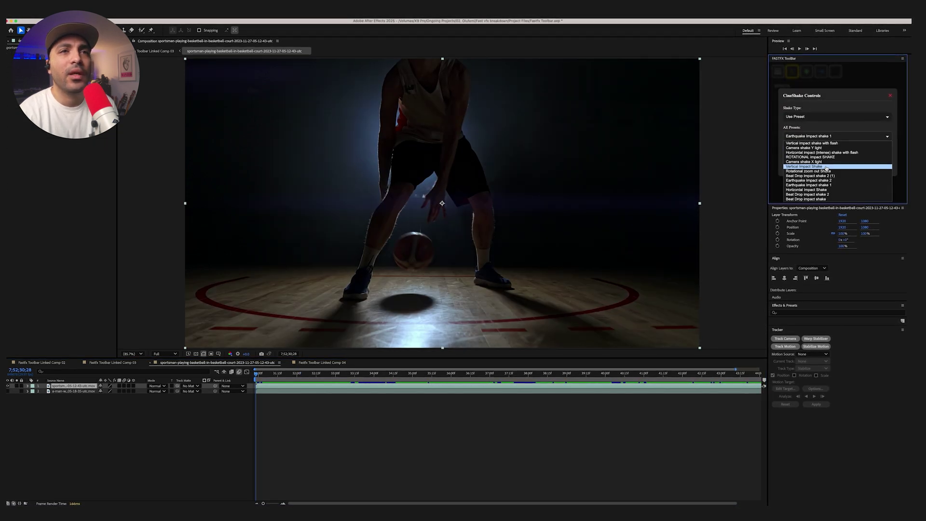
pyautogui.click(826, 153)
pyautogui.click(853, 166)
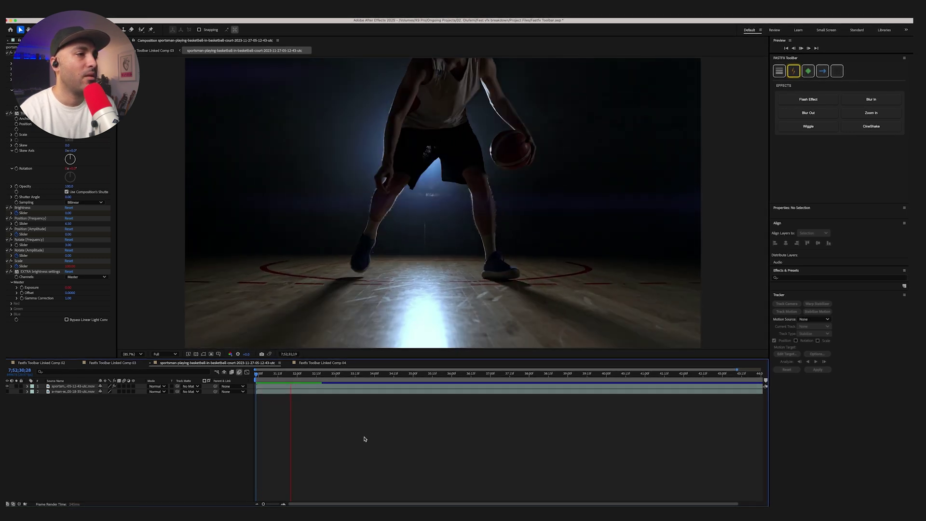
# Hide the dribbling clip, and show and select the man-with-a-basketball clip beneath it.
pyautogui.click(12, 387)
pyautogui.click(7, 386)
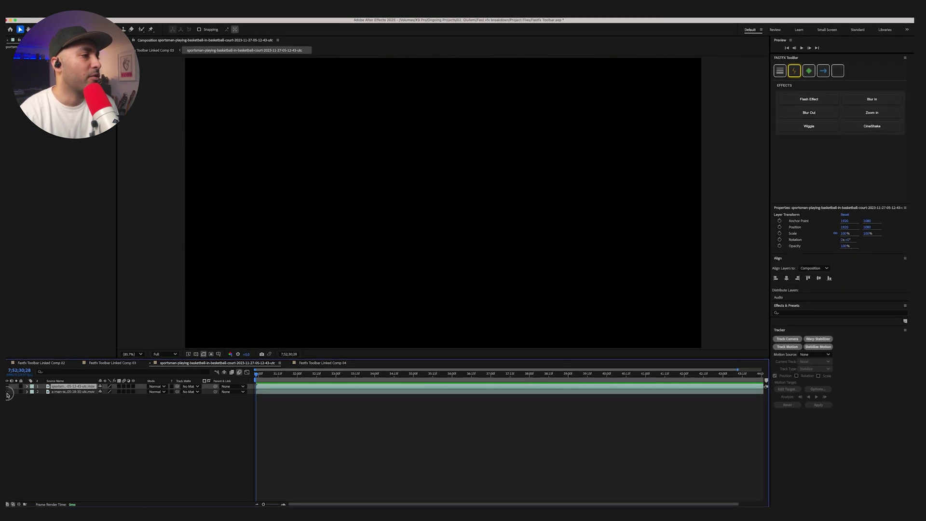
pyautogui.click(7, 392)
pyautogui.click(264, 411)
pyautogui.click(269, 394)
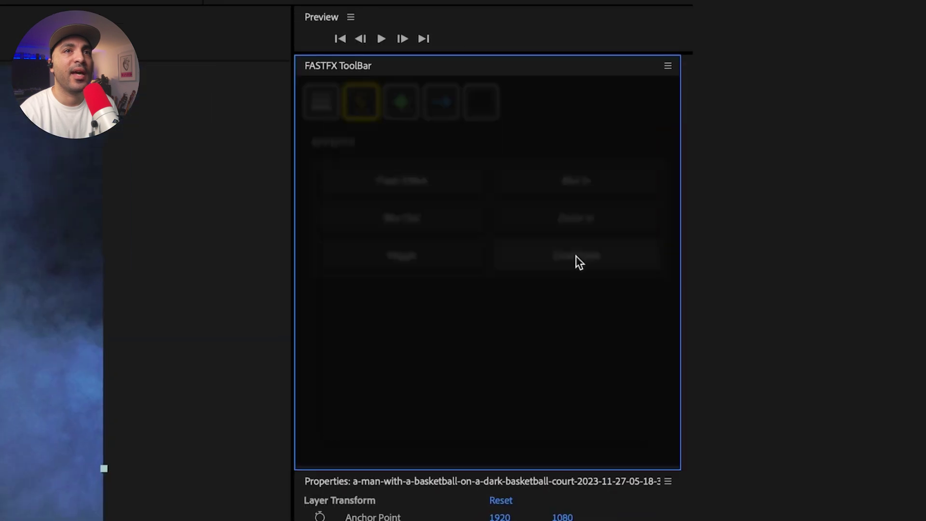
# Apply CineShake to the man-with-a-basketball clip as Handheld Camera with intensity 14, speed 2.2, Exponential decay and a control null.
pyautogui.click(872, 125)
pyautogui.click(411, 187)
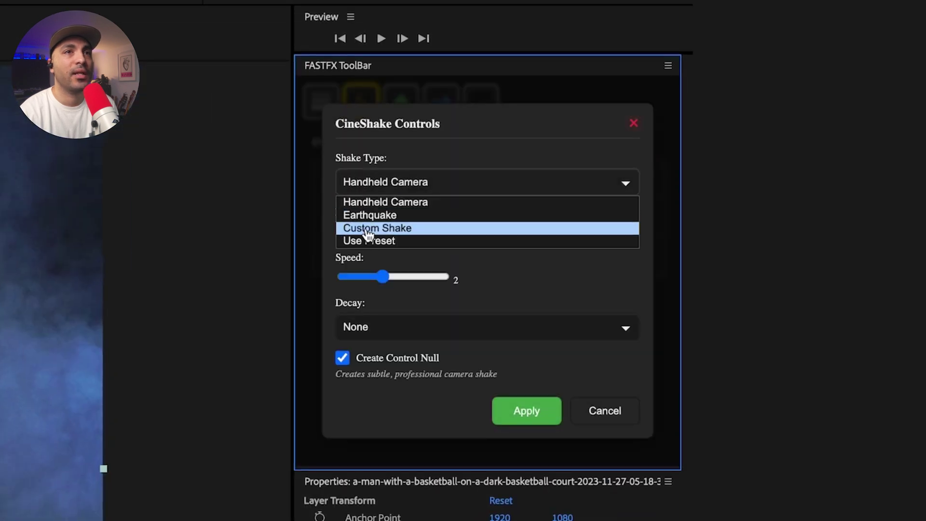
pyautogui.click(388, 202)
pyautogui.moveTo(375, 227); pyautogui.dragTo(370, 230)
pyautogui.click(385, 276)
pyautogui.click(379, 327)
pyautogui.click(378, 375)
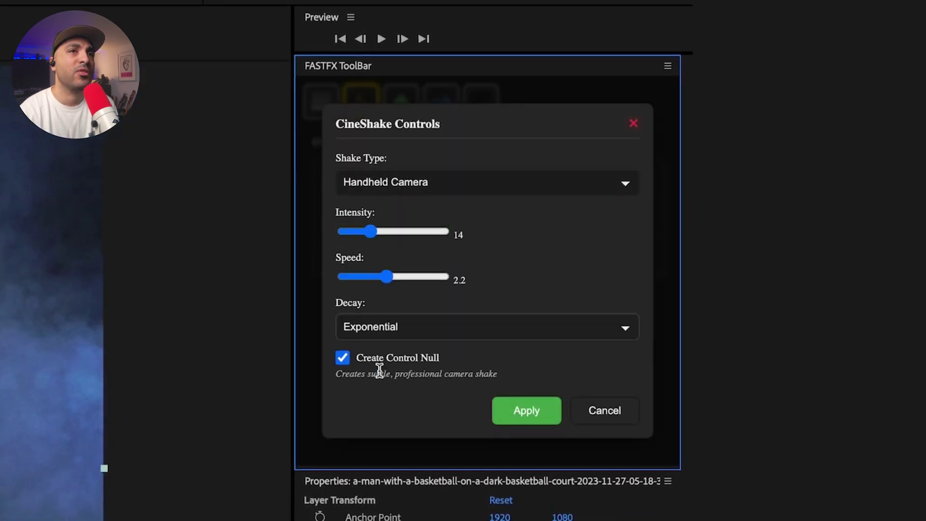
pyautogui.click(526, 410)
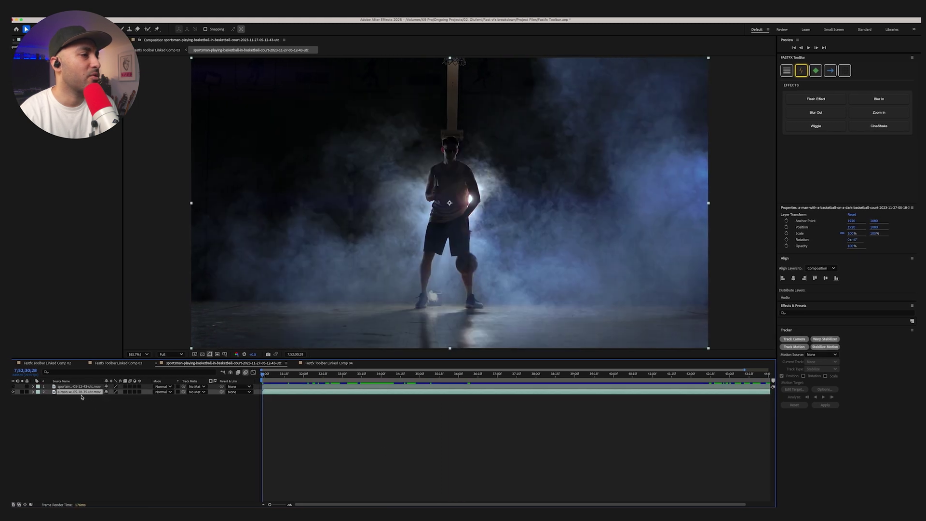
# Apply a stronger Handheld Camera CineShake with speed 3.7 and Exponential decay to the man-with-a-basketball clip, and play it back.
pyautogui.click(879, 126)
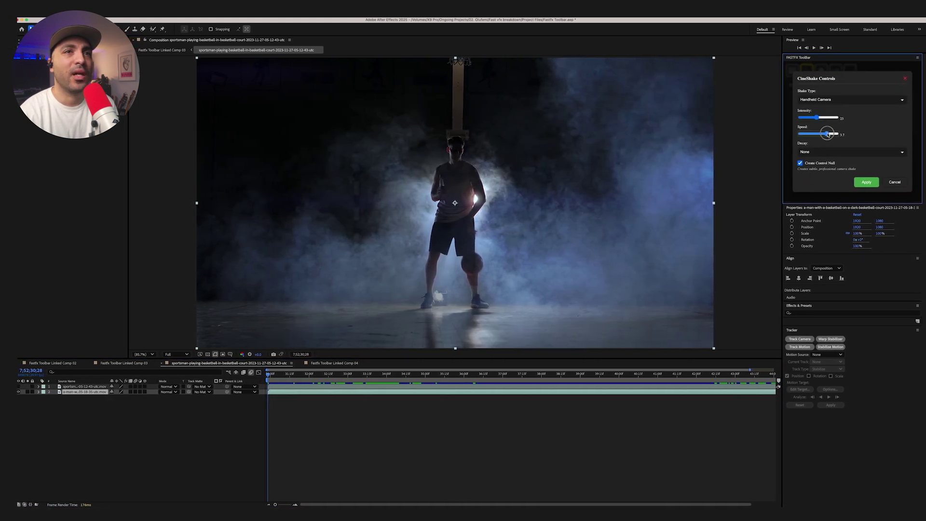
pyautogui.click(827, 152)
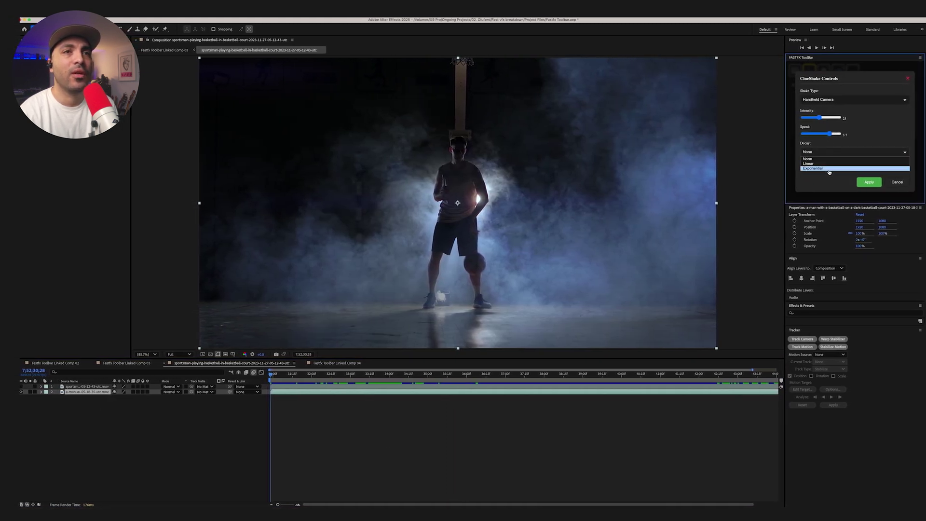
pyautogui.click(882, 184)
pyautogui.press('space')
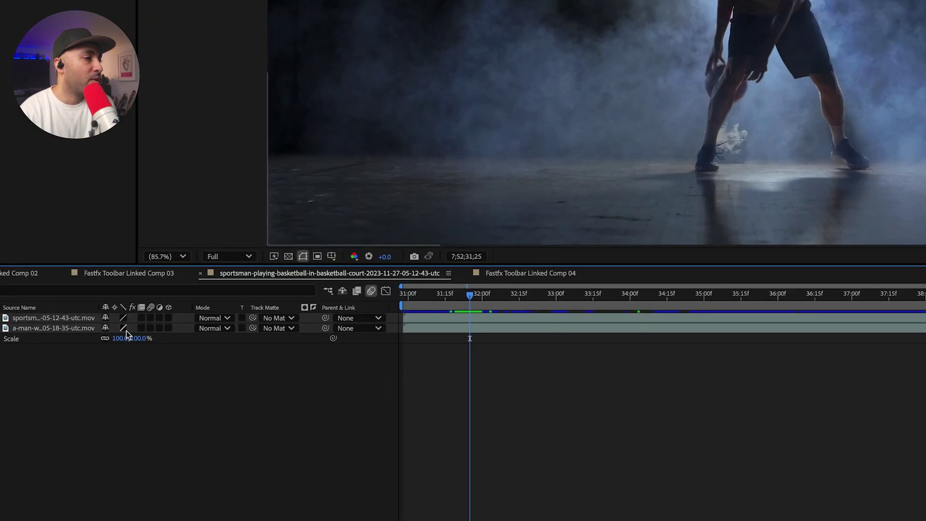
# Keyframe the man-with-a-basketball clip's Scale at 100% at 7;52;31;25 and 126% at about 7;52;32;00, and play it back.
pyautogui.click(9, 339)
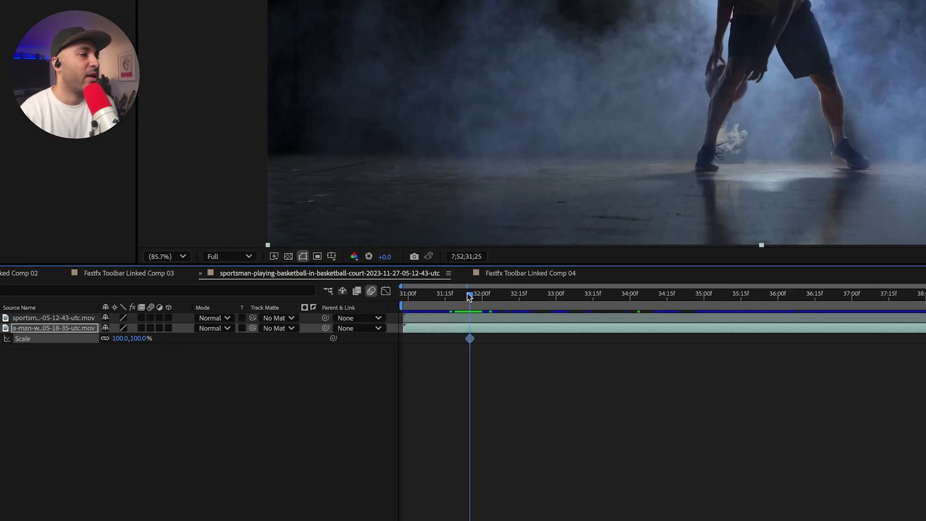
pyautogui.moveTo(471, 294); pyautogui.dragTo(482, 295)
pyautogui.moveTo(125, 339); pyautogui.dragTo(142, 337)
pyautogui.click(178, 346)
pyautogui.click(457, 299)
pyautogui.press('space')
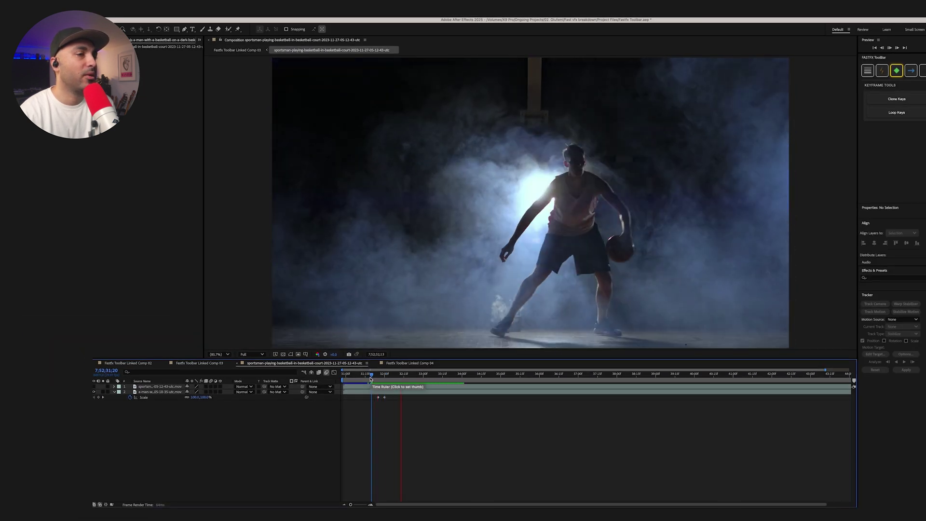
# Select both Scale keyframes of the man-with-a-basketball clip and start Clone Keys.
pyautogui.moveTo(377, 375); pyautogui.dragTo(382, 382)
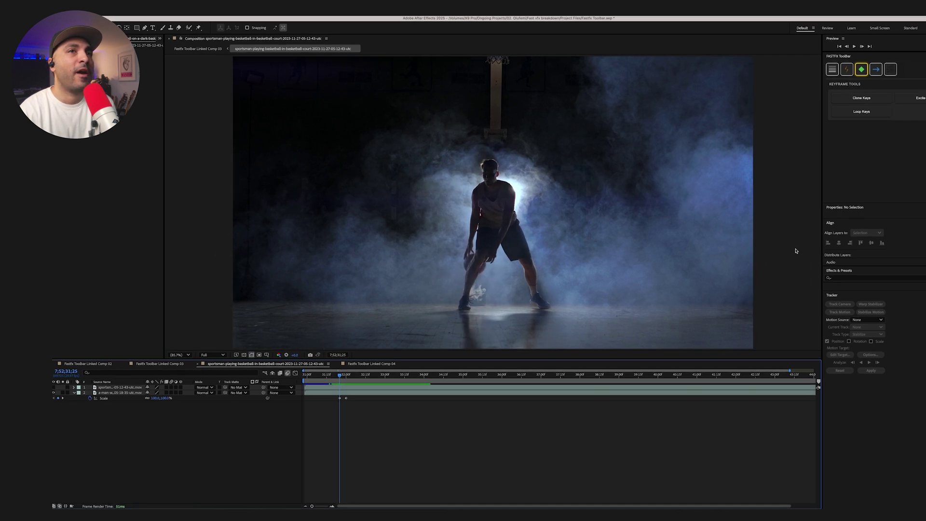
pyautogui.click(318, 376)
pyautogui.moveTo(299, 399); pyautogui.dragTo(272, 409)
pyautogui.click(815, 97)
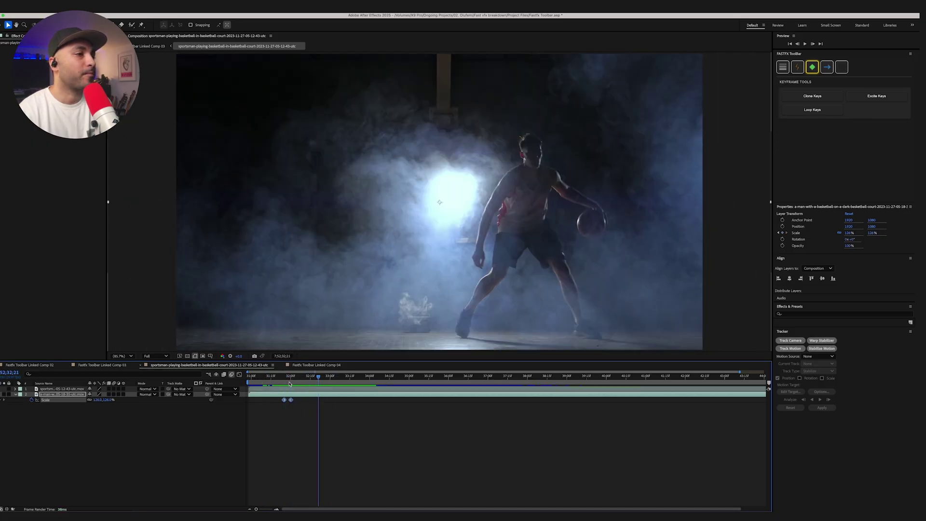
# Clone the selected Scale keyframes at 7;52;32;26 with Reverse Keyframe Values enabled, and play back the result.
pyautogui.click(285, 383)
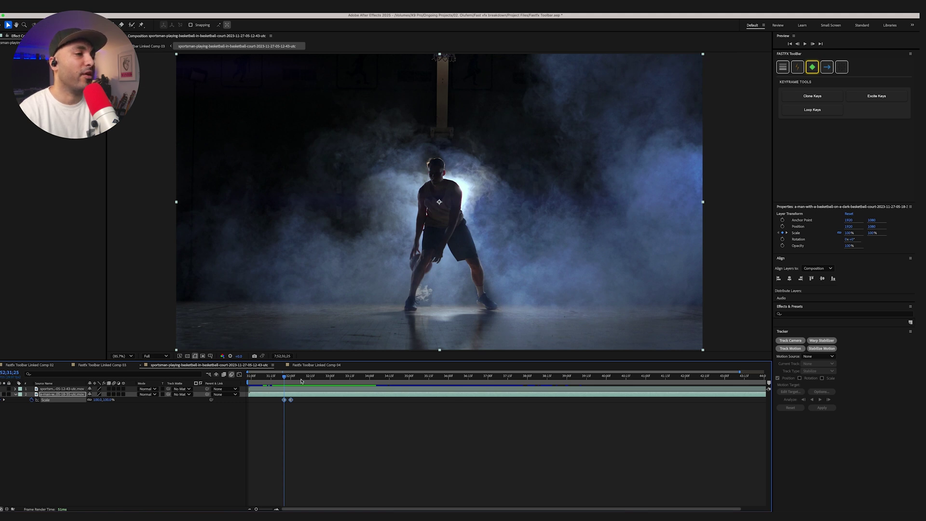
pyautogui.moveTo(301, 381); pyautogui.dragTo(324, 383)
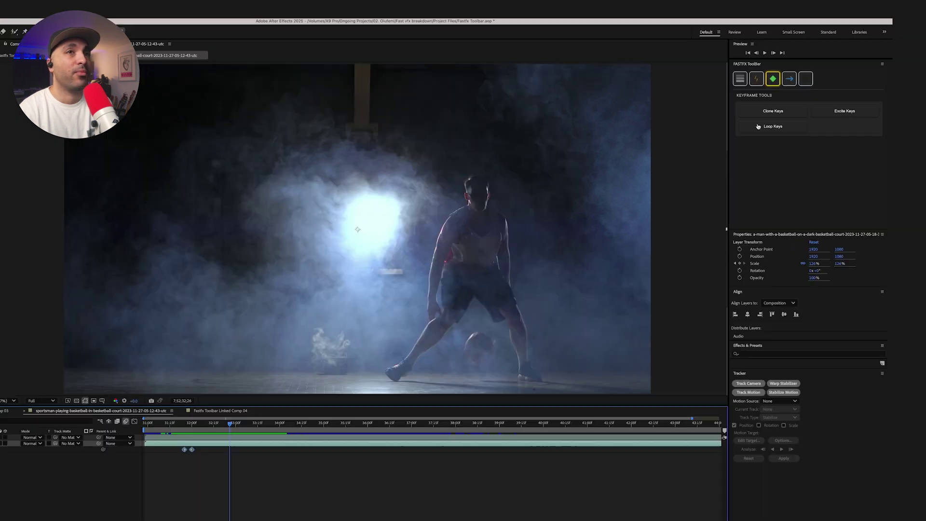
pyautogui.click(813, 98)
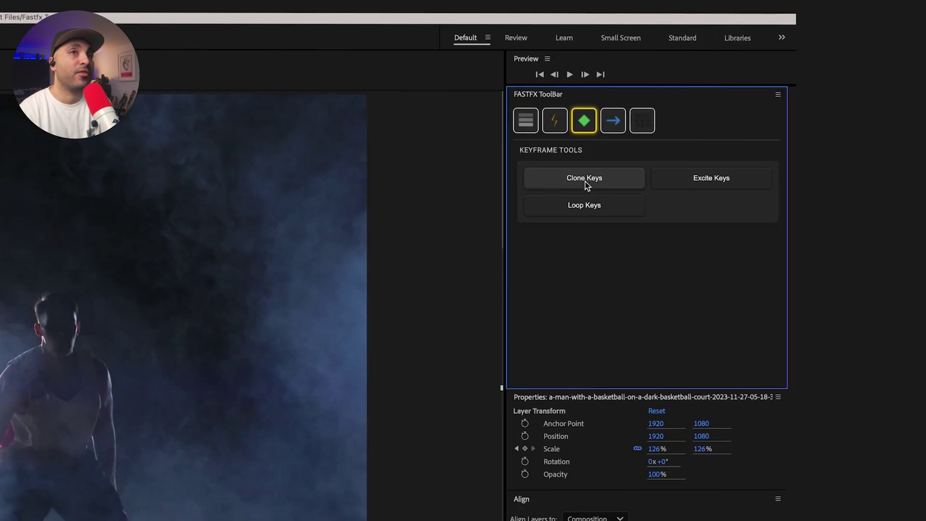
pyautogui.click(586, 181)
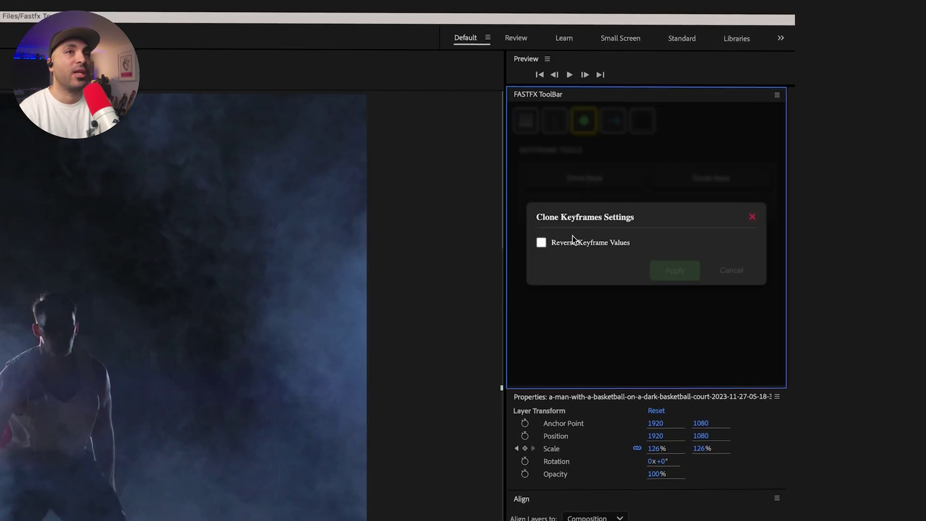
pyautogui.click(541, 243)
pyautogui.click(673, 265)
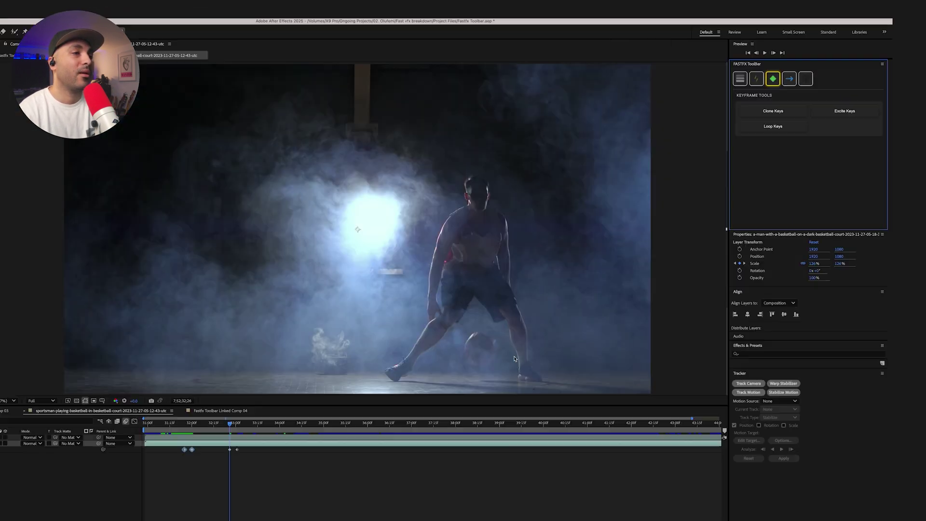
pyautogui.press('space')
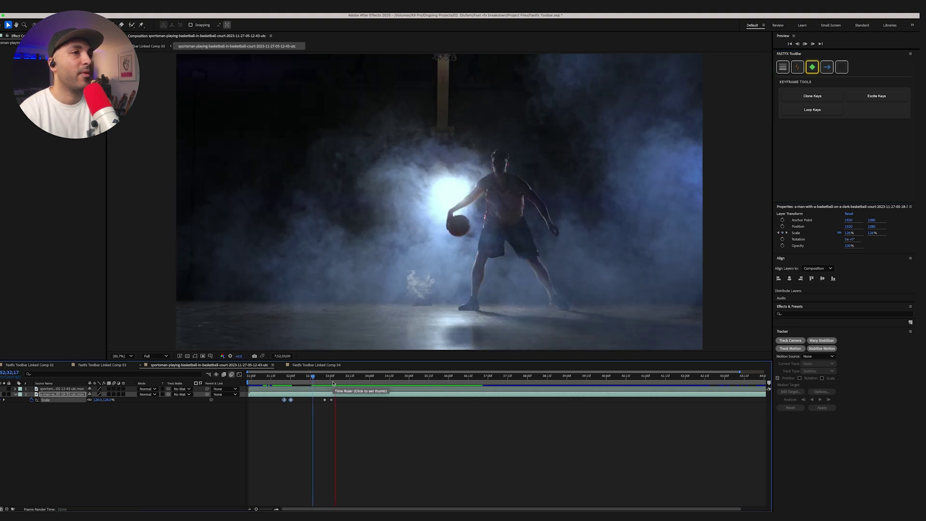
pyautogui.press('space')
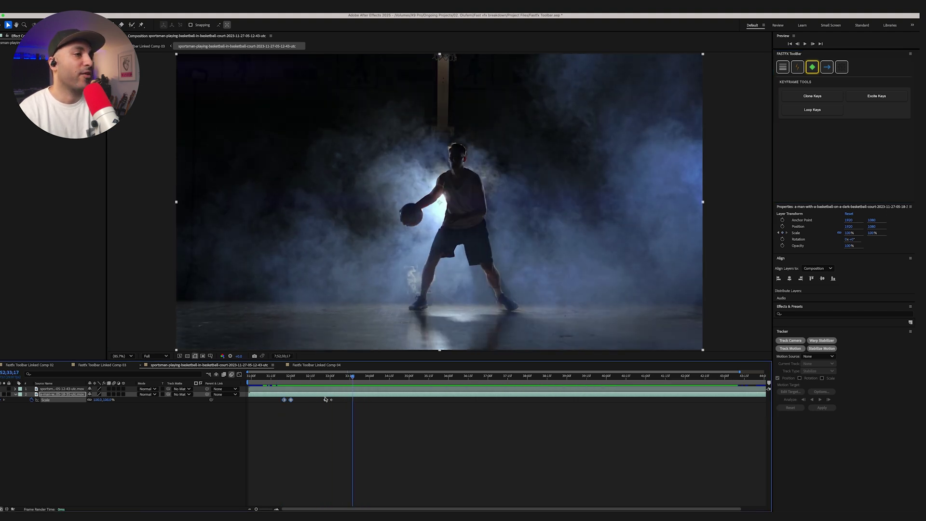
pyautogui.click(325, 400)
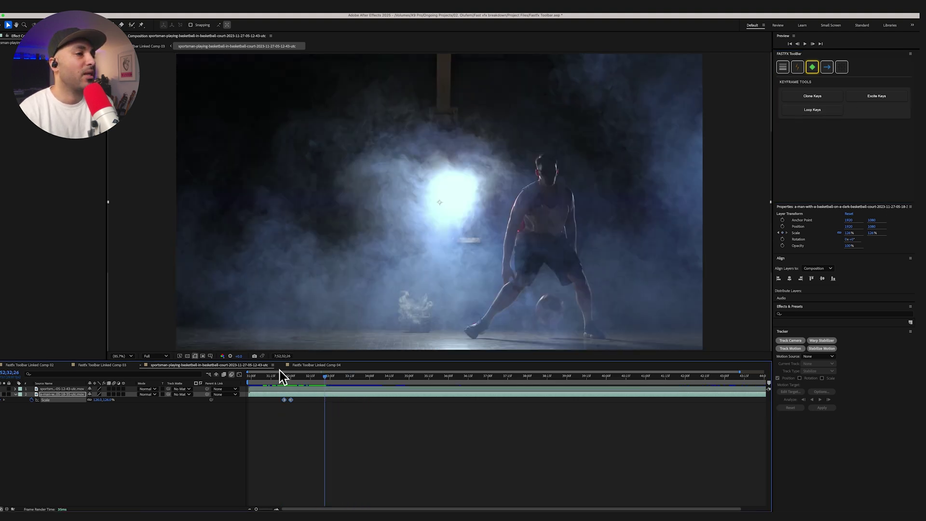
# Apply Loop Keys to the two selected Scale keyframes and play the animation from just before the first keyframe.
pyautogui.click(812, 110)
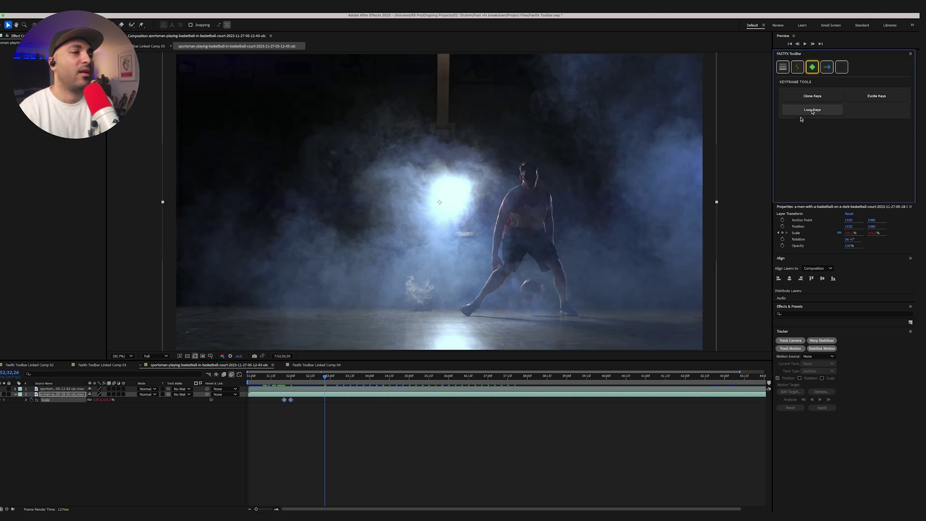
pyautogui.click(279, 380)
pyautogui.press('space')
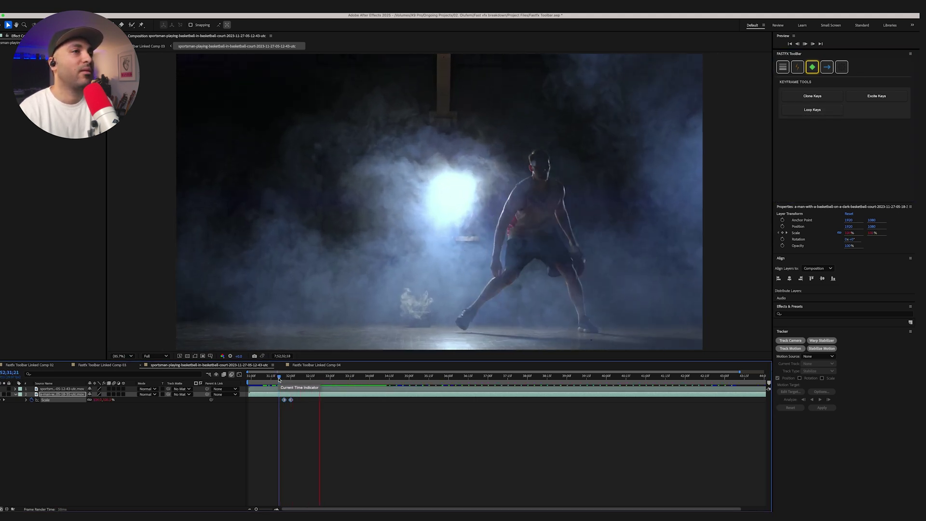
pyautogui.press('space')
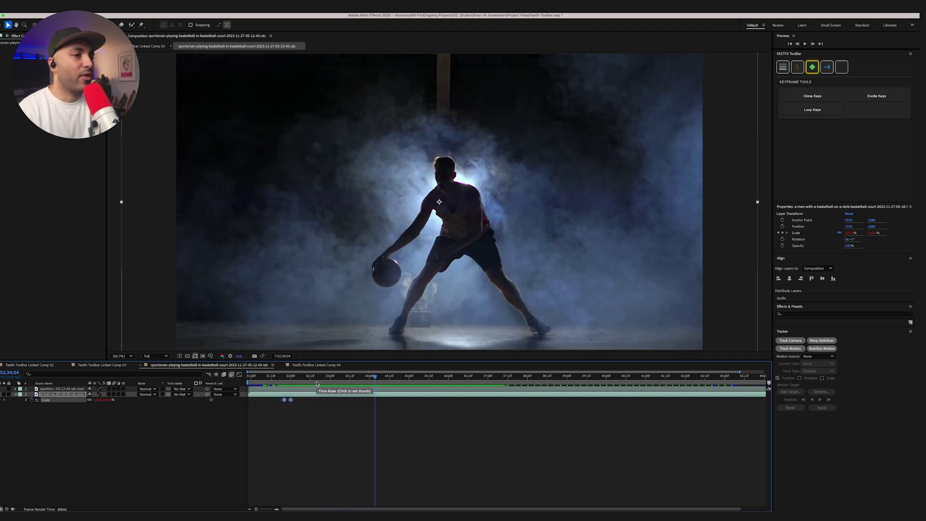
pyautogui.click(276, 380)
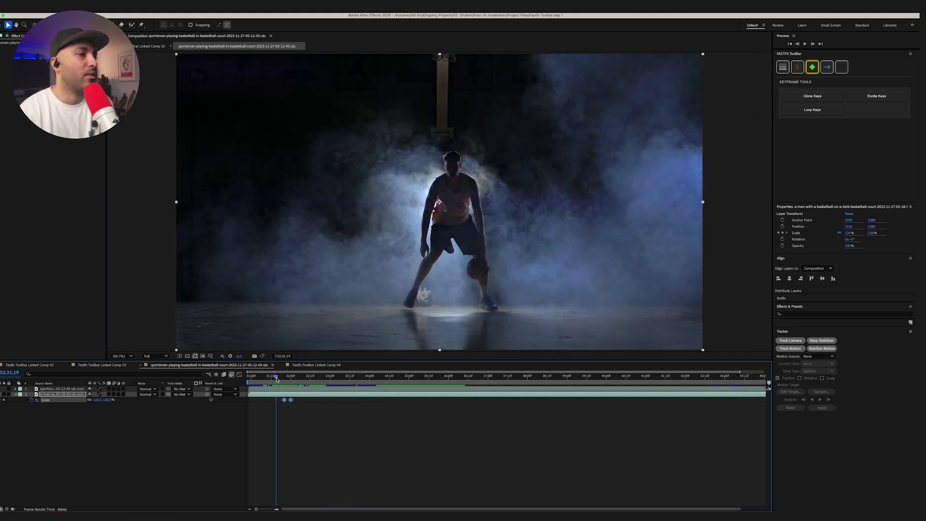
pyautogui.press('space')
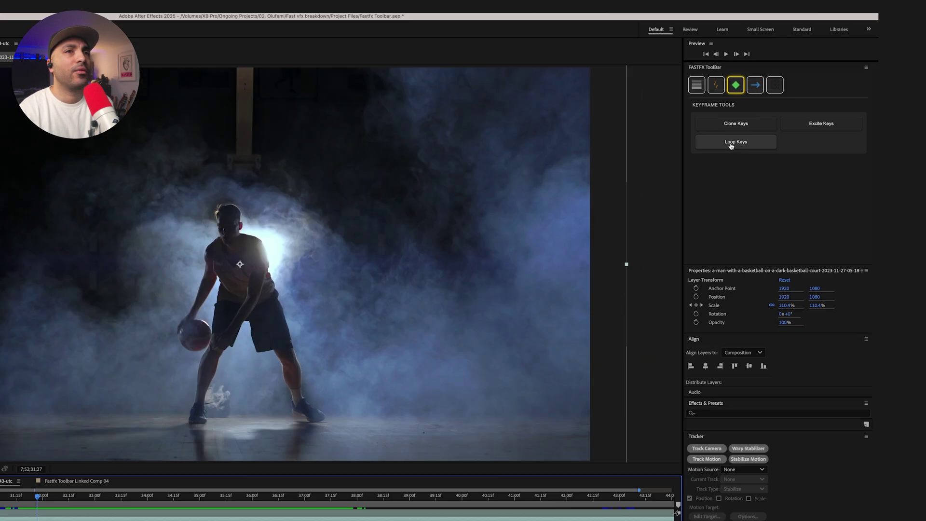
# Apply Loop Keys with the Ping-pong loop type to the man-with-a-basketball clip's Scale keyframes and play the animation.
pyautogui.click(808, 112)
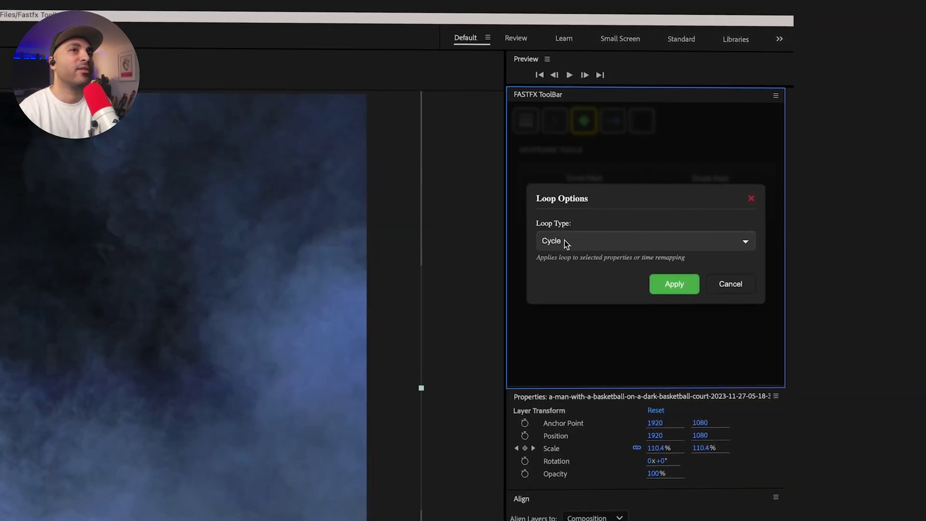
pyautogui.click(564, 240)
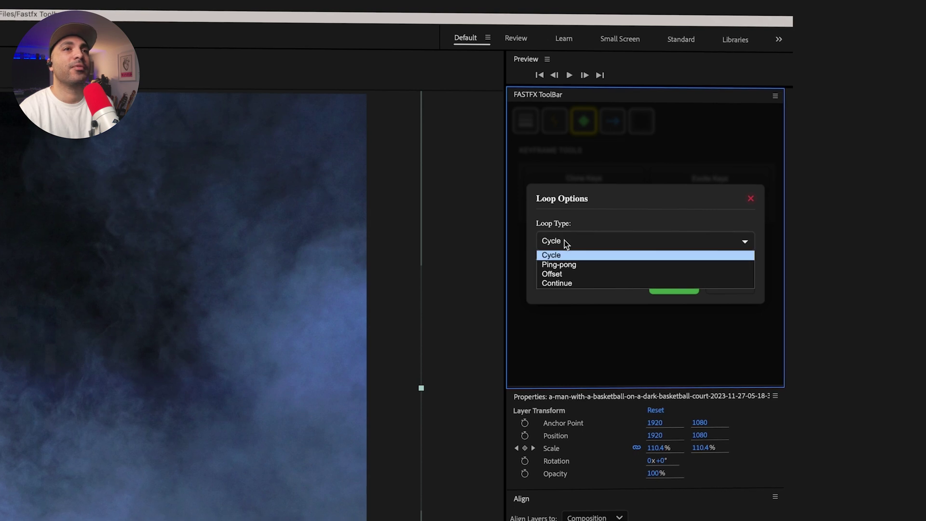
pyautogui.click(559, 264)
pyautogui.click(675, 290)
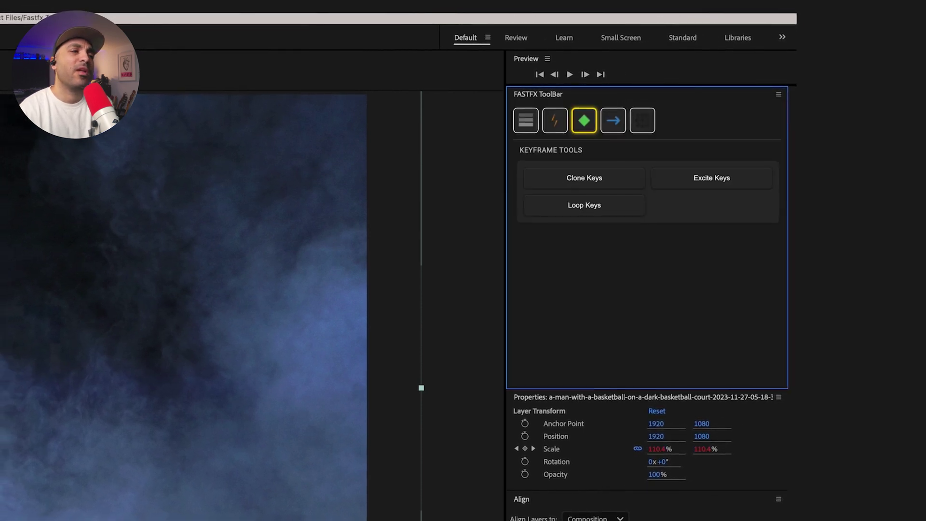
pyautogui.click(279, 379)
pyautogui.press('space')
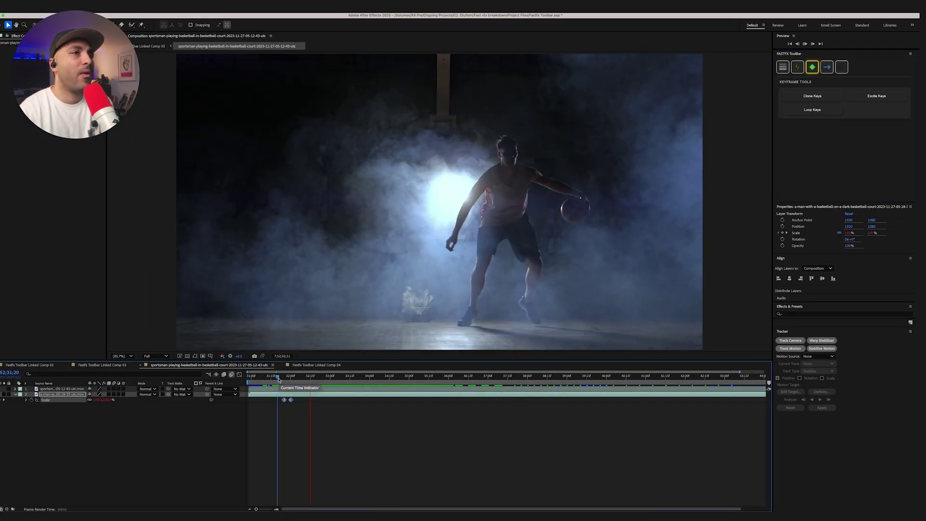
pyautogui.click(285, 382)
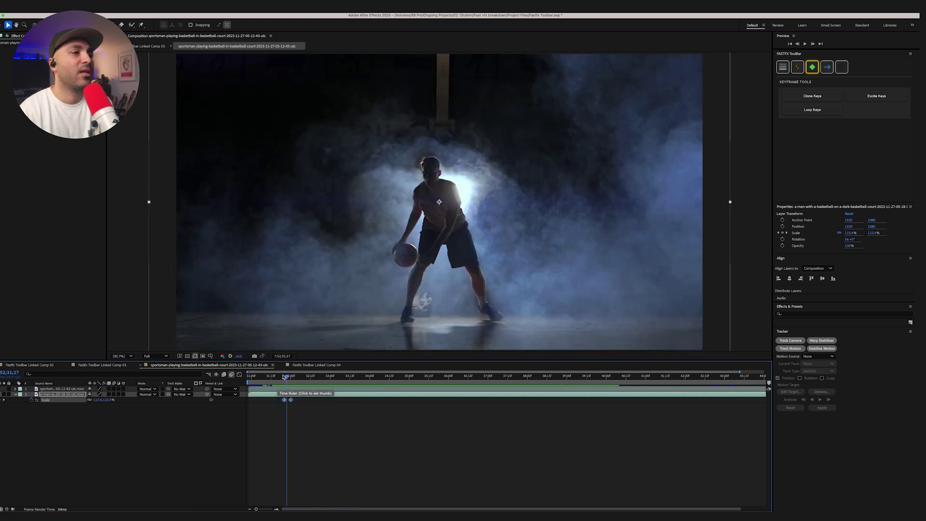
# Apply Loop Keys to the Scale keyframes again from about 7;52;31;24 and play the looped animation.
pyautogui.click(284, 376)
pyautogui.click(812, 110)
pyautogui.click(859, 150)
pyautogui.press('space')
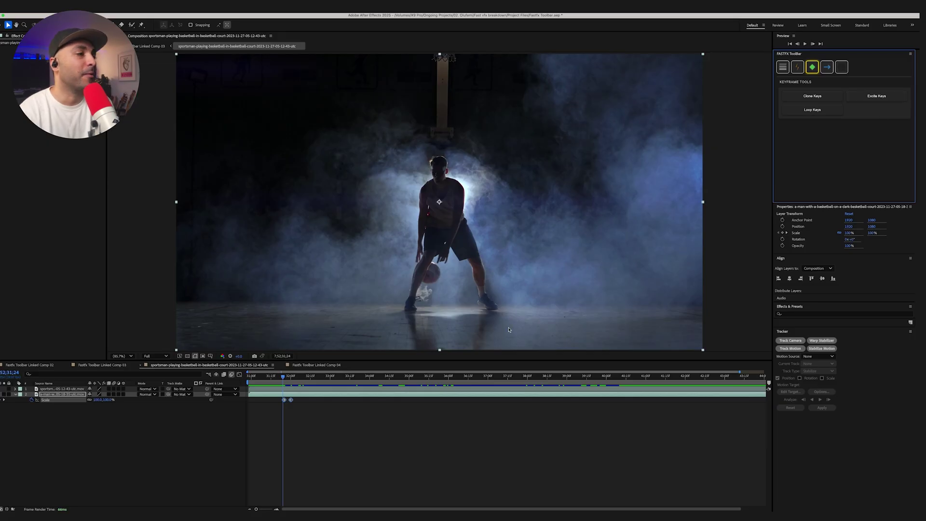
# Select both Scale keyframes of the man-with-a-basketball clip, apply Excite Keys and play from just before the first keyframe.
pyautogui.moveTo(307, 400); pyautogui.dragTo(265, 412)
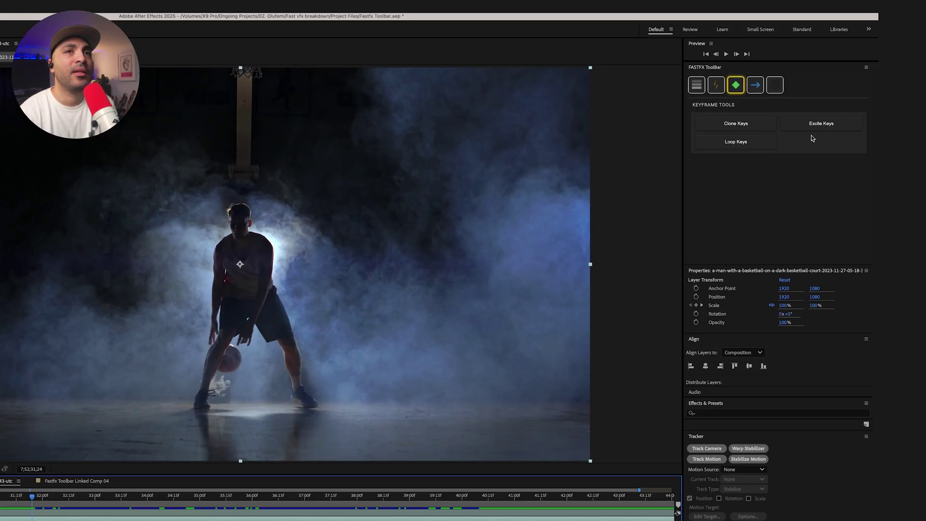
pyautogui.click(874, 97)
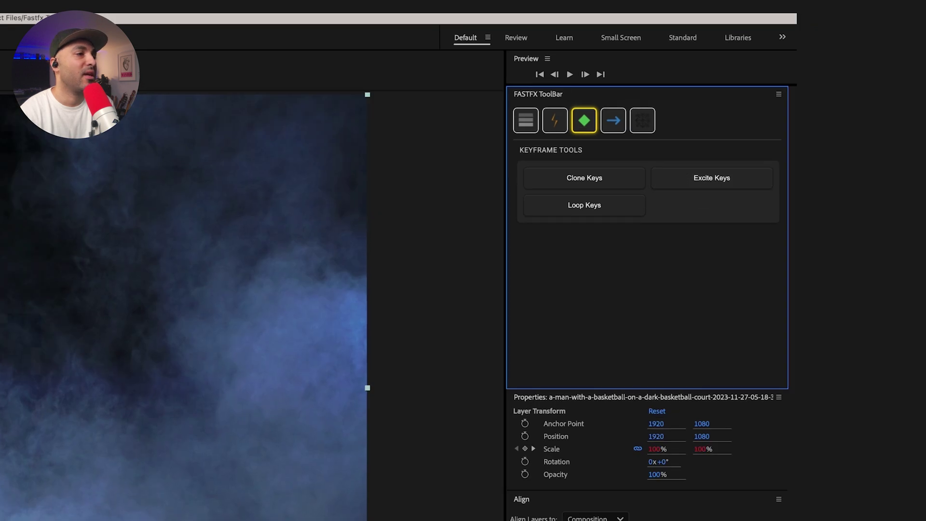
pyautogui.click(278, 380)
pyautogui.press('space')
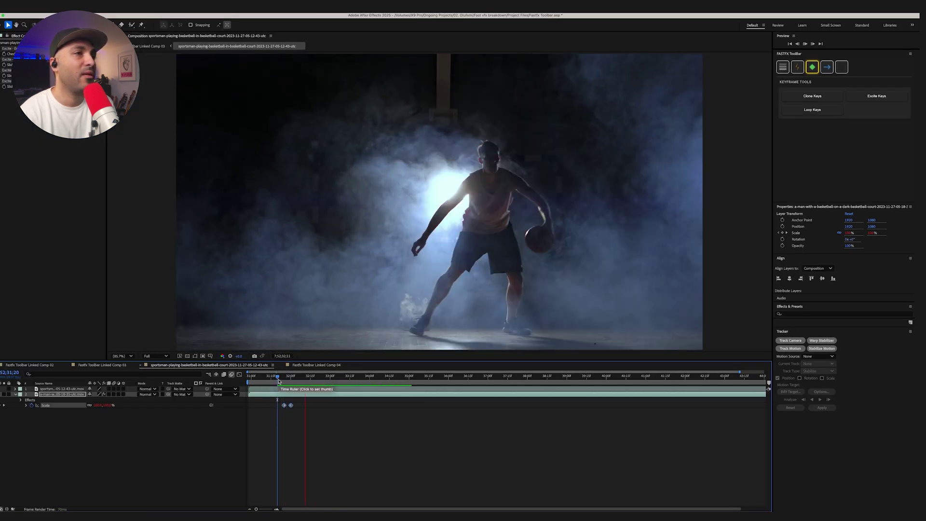
pyautogui.click(277, 380)
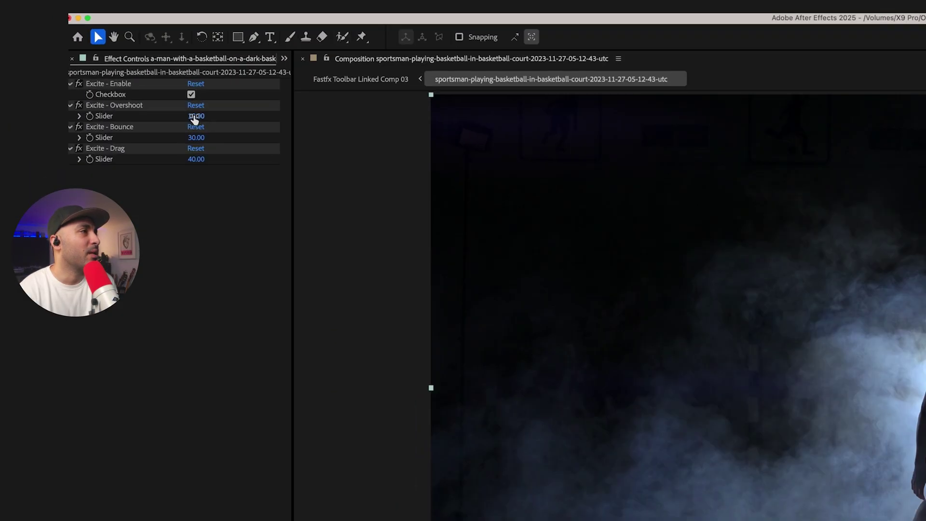
# Set the Excite Overshoot slider to 8 and the Excite Bounce slider to 20, and play back the Scale animation.
pyautogui.click(57, 65)
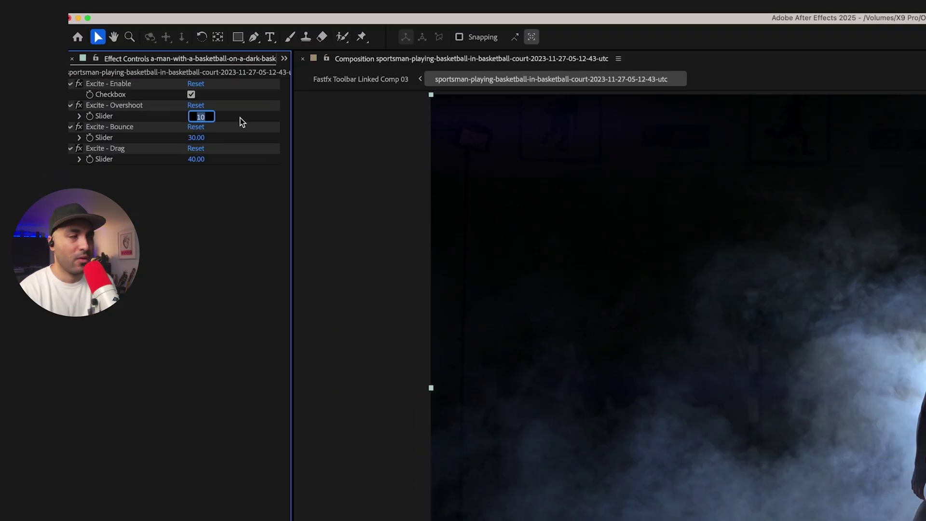
pyautogui.write('8')
pyautogui.press('Return')
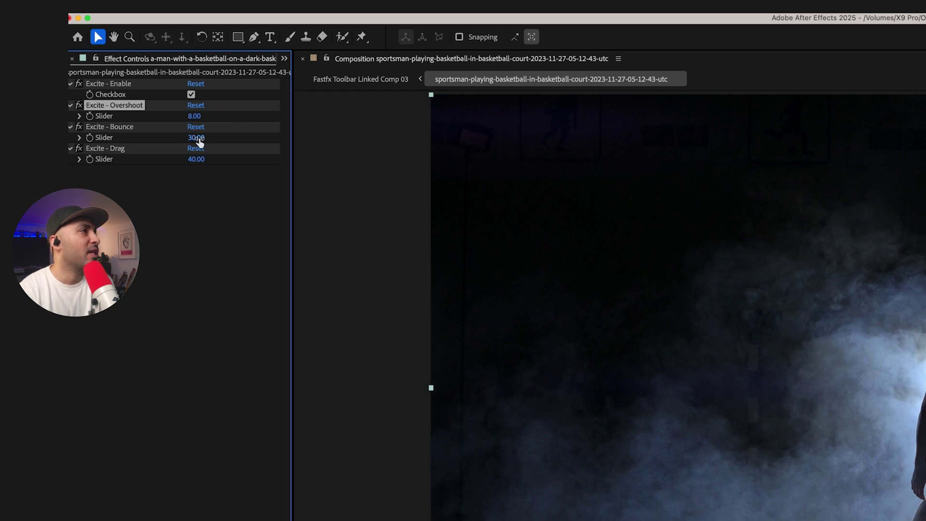
pyautogui.write('20')
pyautogui.press('Return')
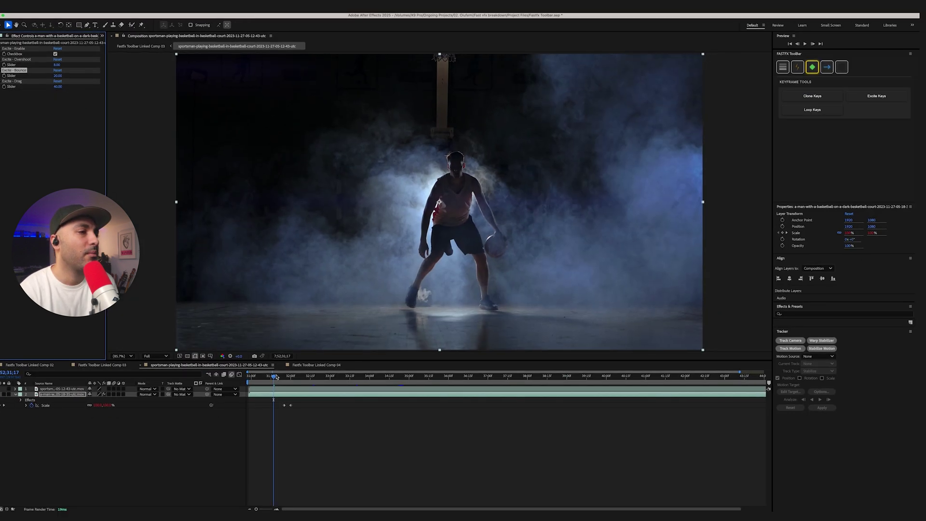
pyautogui.click(276, 376)
pyautogui.press('space')
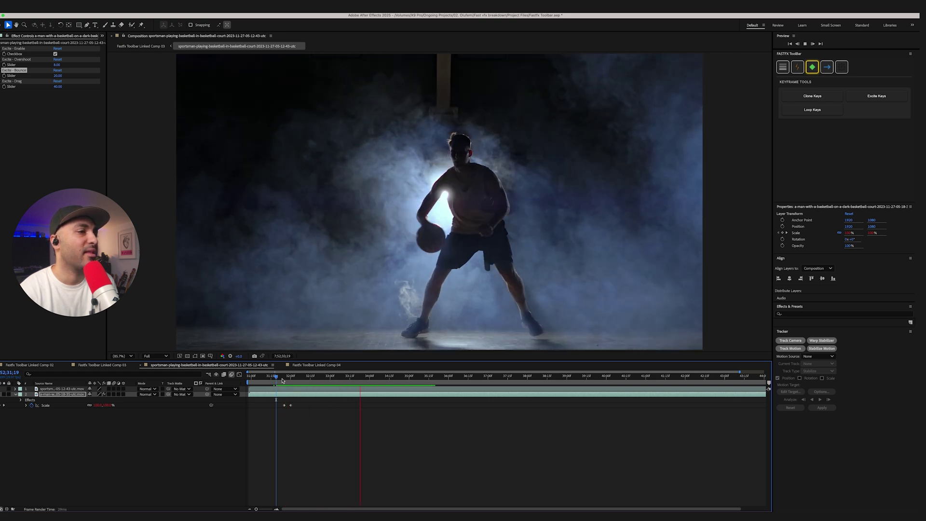
pyautogui.click(276, 378)
pyautogui.press('space')
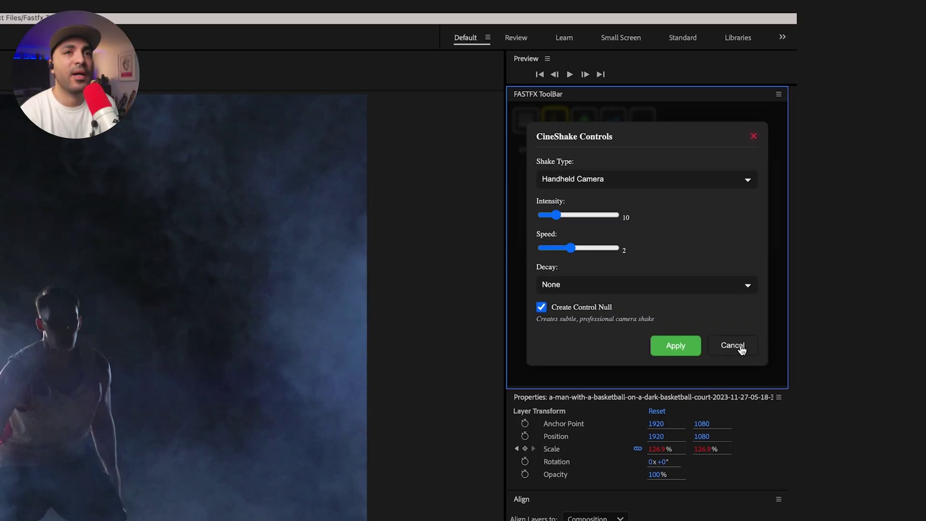
# Apply a Handheld Camera CineShake with intensity 21, speed 3.2, no decay and a control null, and play it back.
pyautogui.click(742, 350)
pyautogui.click(703, 235)
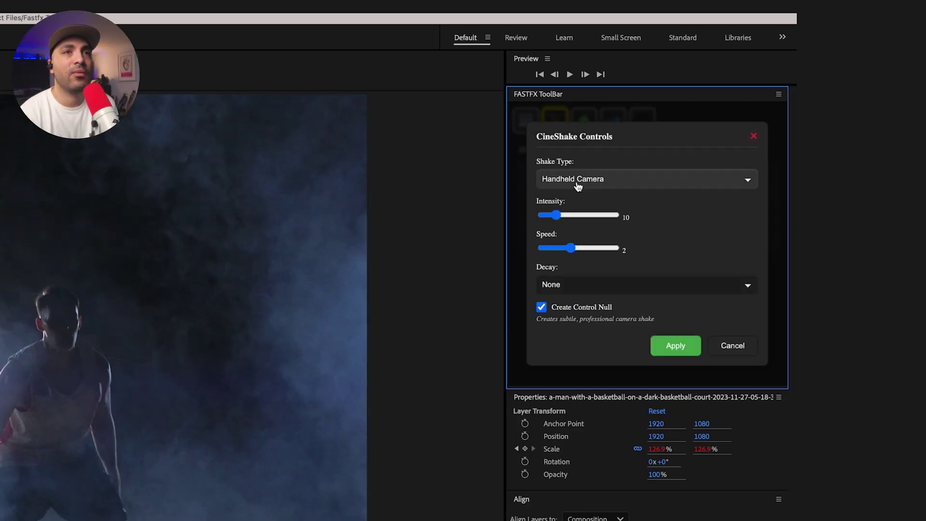
pyautogui.click(556, 217)
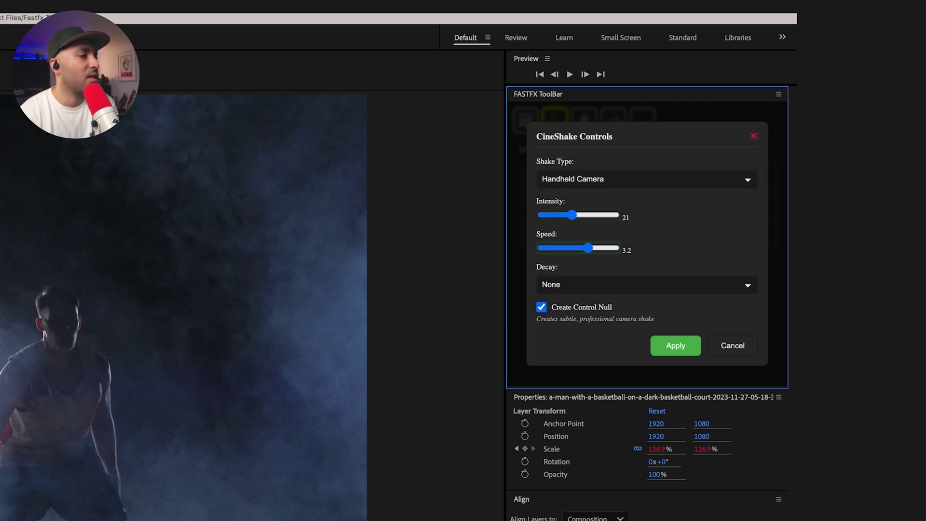
pyautogui.click(675, 345)
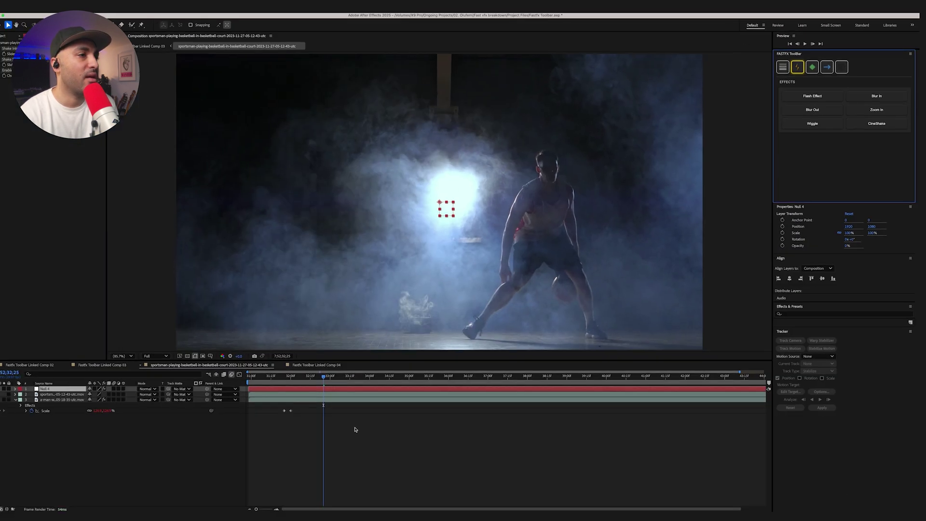
pyautogui.click(273, 379)
pyautogui.press('space')
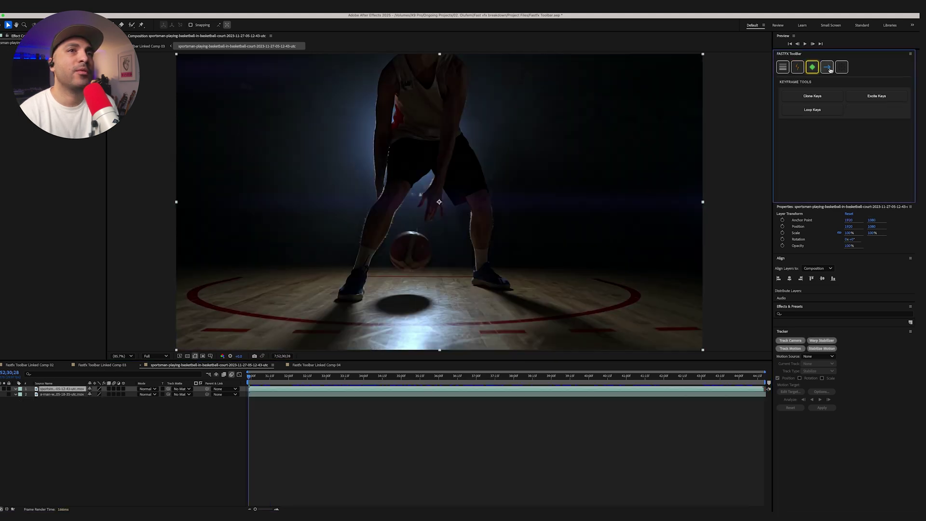
# Apply Time Remap from the Transform & Speed tools to the sportsman-playing-basketball clip and play it.
pyautogui.click(828, 68)
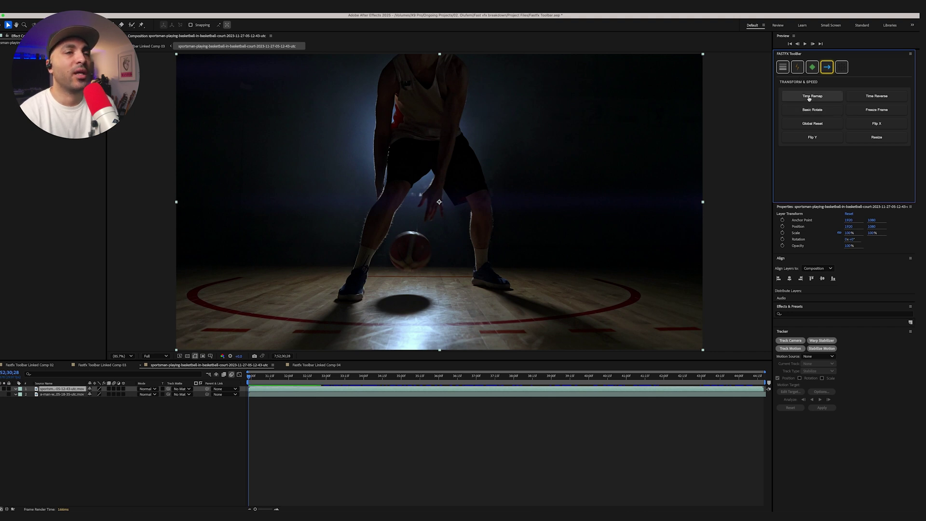
pyautogui.click(808, 97)
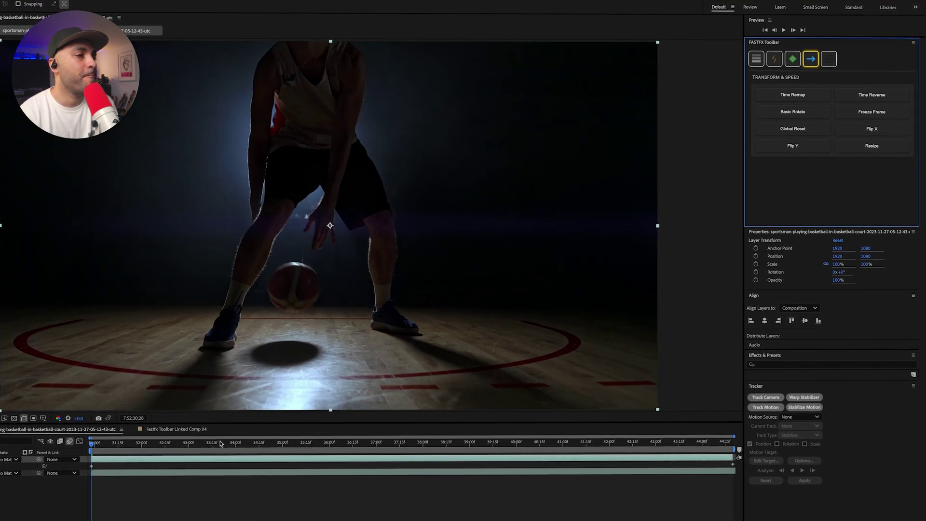
pyautogui.press('space')
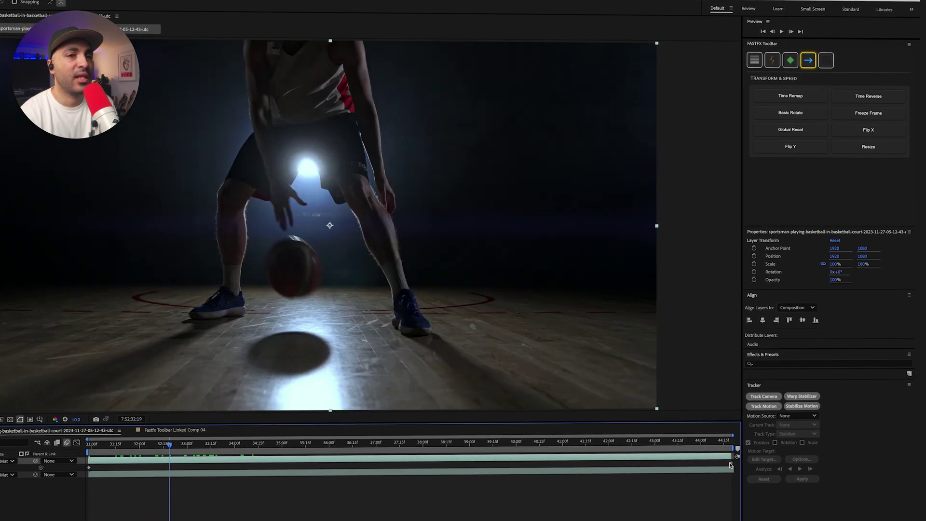
# Speed up the clip by moving its last Time Remap keyframe to about 7;52;34;25, play it, and return the keyframe to the end.
pyautogui.moveTo(730, 465); pyautogui.dragTo(272, 476)
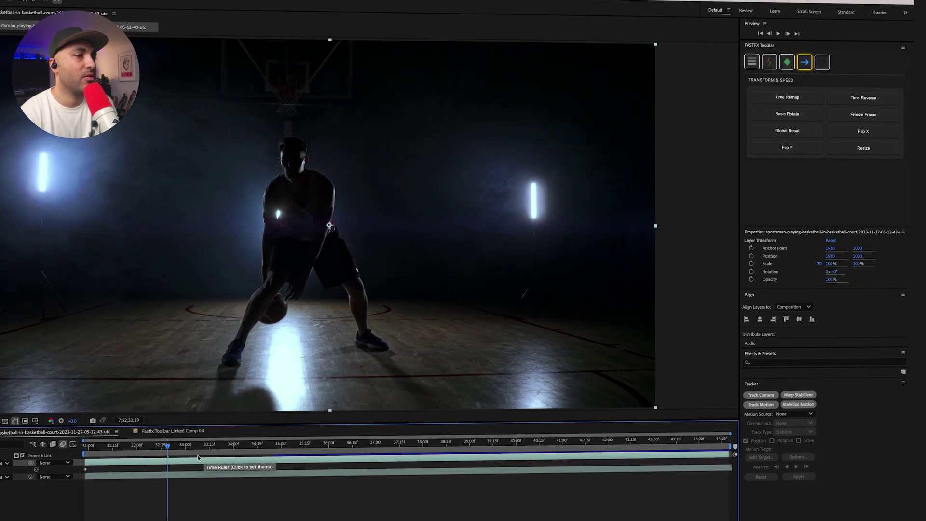
pyautogui.moveTo(169, 447); pyautogui.dragTo(73, 454)
pyautogui.press('space')
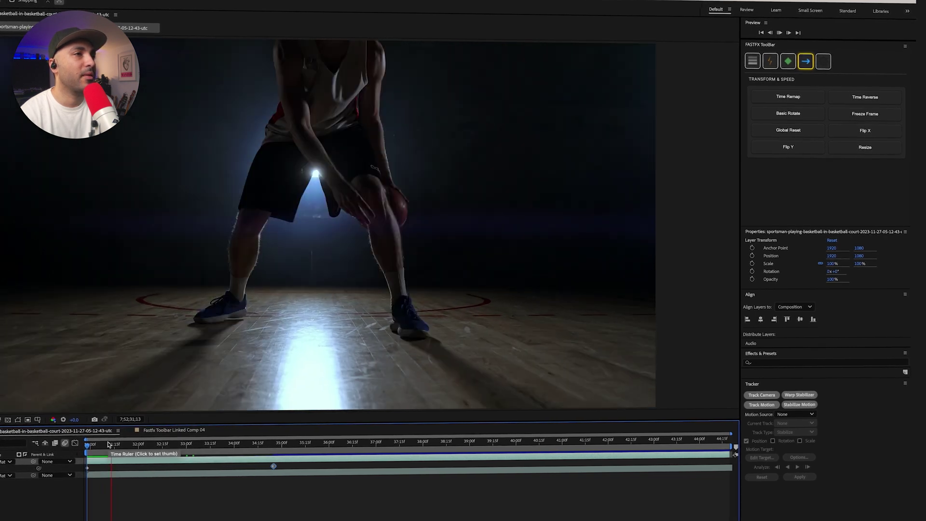
pyautogui.press('space')
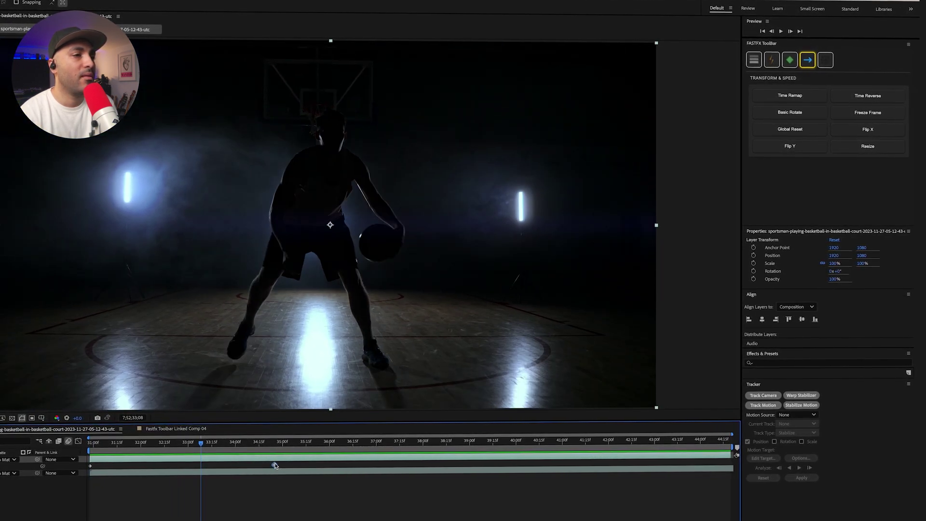
pyautogui.moveTo(275, 466); pyautogui.dragTo(731, 463)
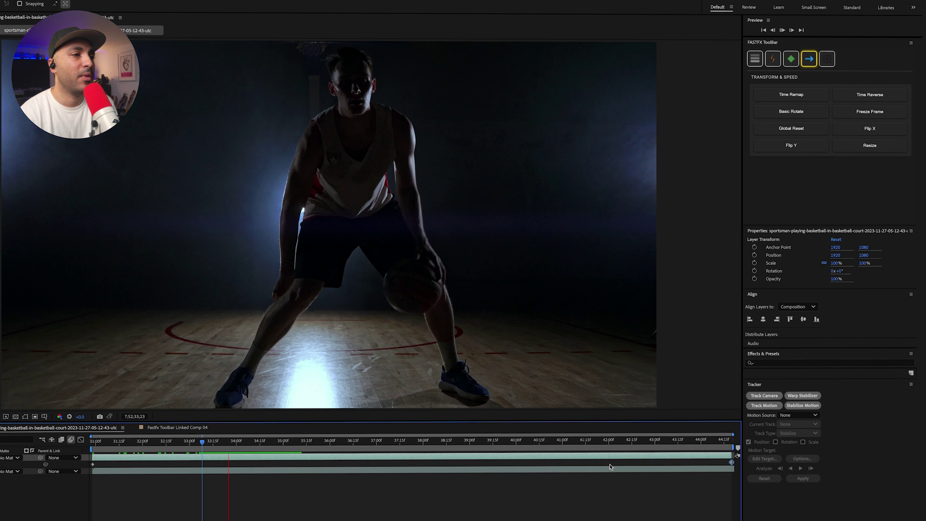
# Apply Time Reverse to the sportsman-playing-basketball clip and play it from the start.
pyautogui.click(861, 93)
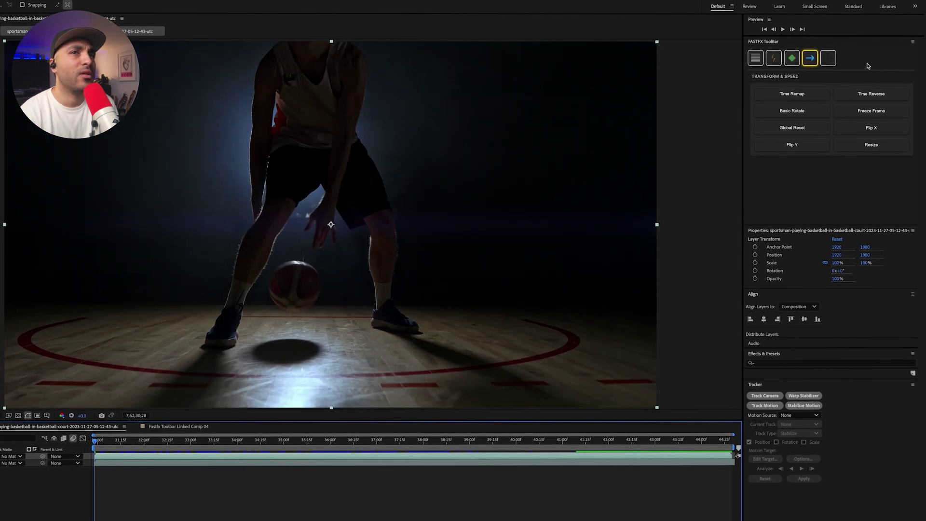
pyautogui.click(871, 94)
pyautogui.click(112, 448)
pyautogui.press('space')
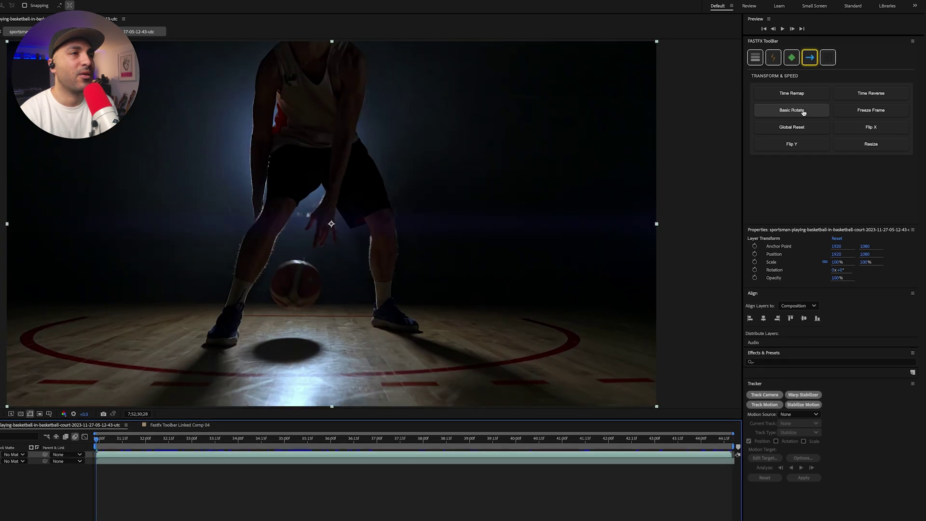
# Rotate the sportsman-playing-basketball clip repeatedly with Basic Rotate up to 1x+90°, and undo back to 1x+0°.
pyautogui.click(803, 112)
pyautogui.click(803, 112)
pyautogui.click(804, 112)
pyautogui.click(803, 112)
pyautogui.click(803, 112)
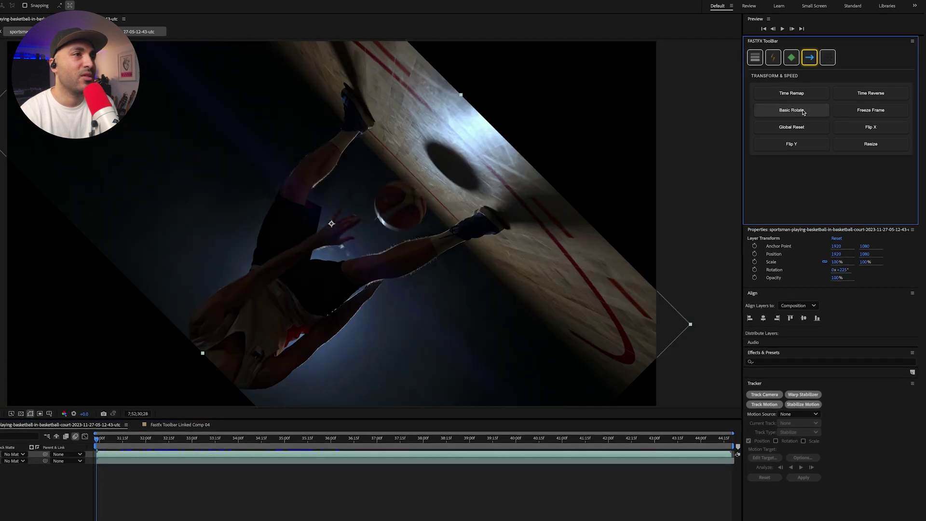
pyautogui.click(803, 112)
pyautogui.click(803, 112)
pyautogui.click(802, 112)
pyautogui.click(803, 112)
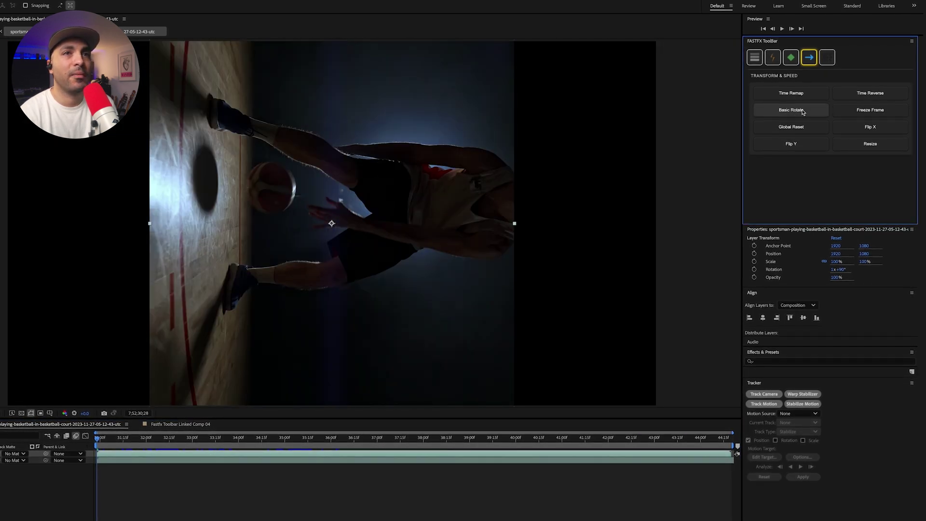
pyautogui.hotkey('ctrl', 'z')
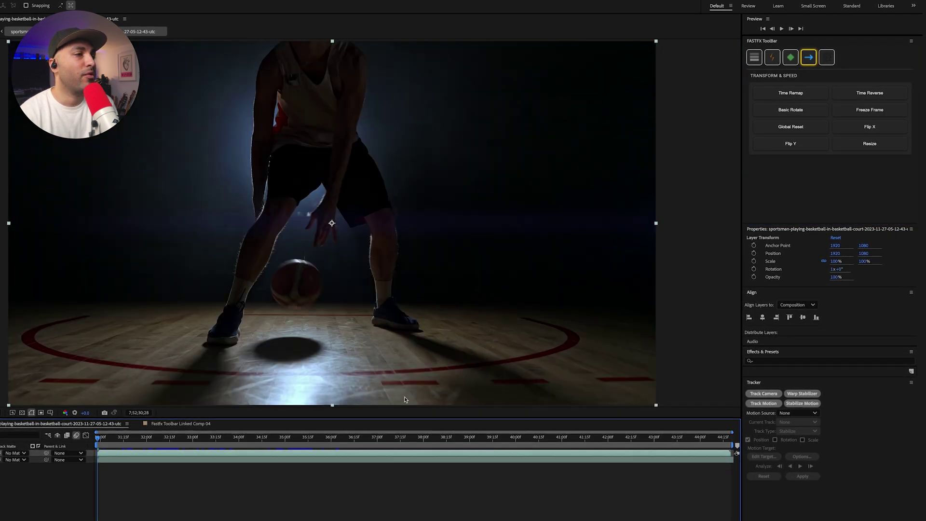
# Try a freeze frame on the sportsman-playing-basketball clip at 7;52;34;03 and undo it.
pyautogui.moveTo(140, 446); pyautogui.dragTo(218, 444)
pyautogui.click(869, 110)
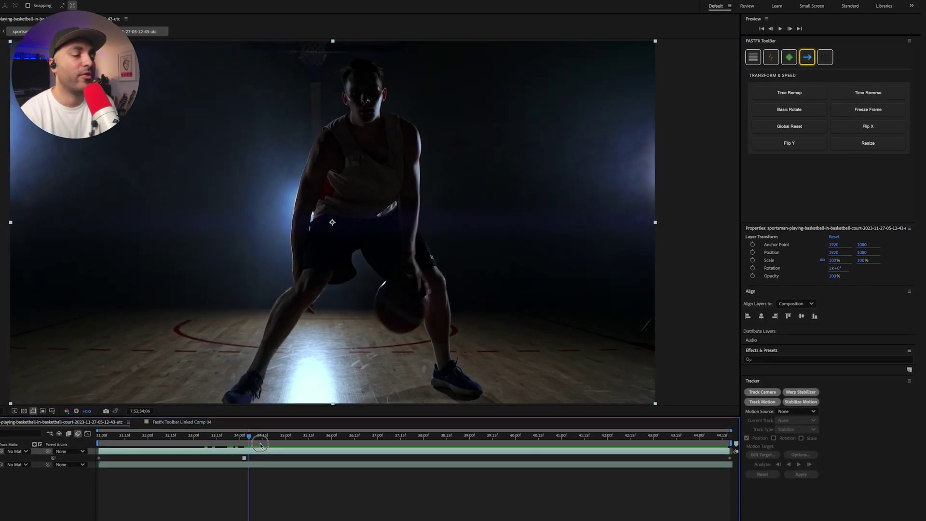
pyautogui.hotkey('ctrl', 'z')
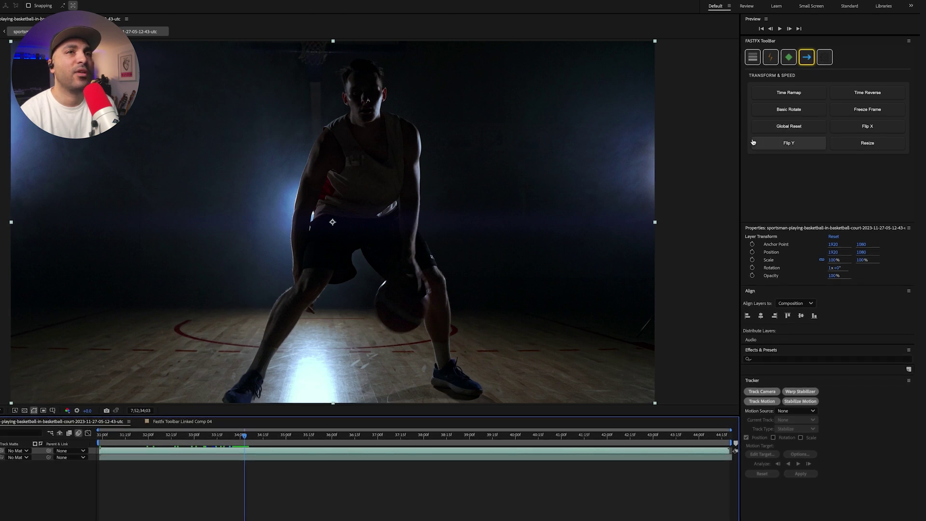
# Rotate the sportsman-playing-basketball clip by 90°, flip it on X and Y, and resize it to 1:2.
pyautogui.click(801, 111)
pyautogui.click(858, 131)
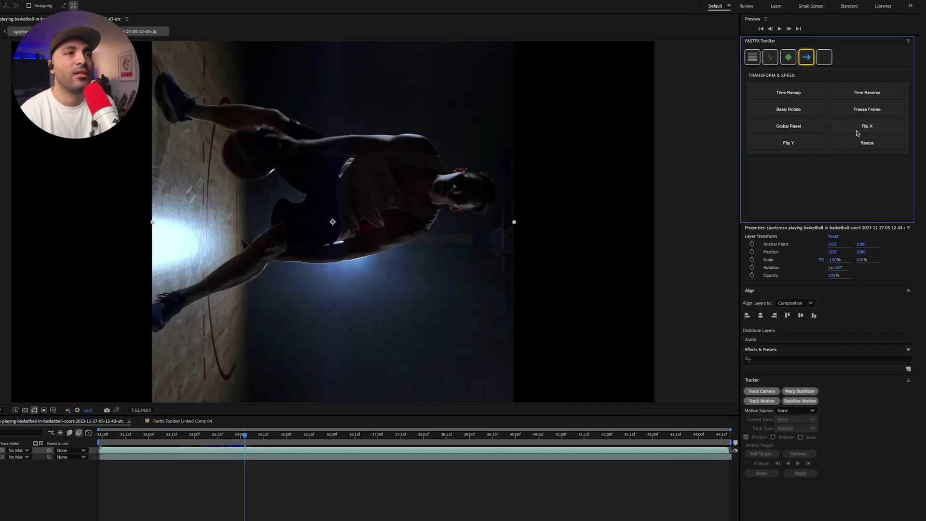
pyautogui.click(808, 147)
pyautogui.click(869, 147)
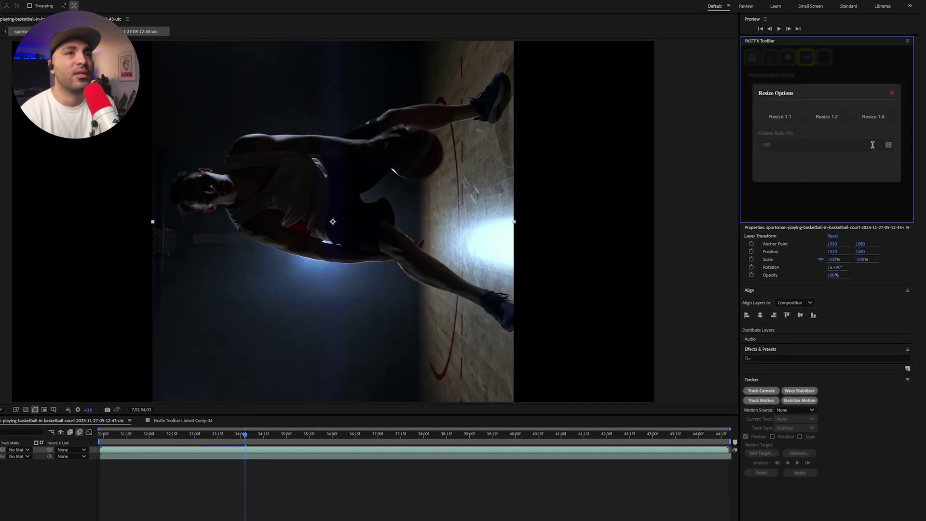
pyautogui.click(826, 115)
pyautogui.click(879, 170)
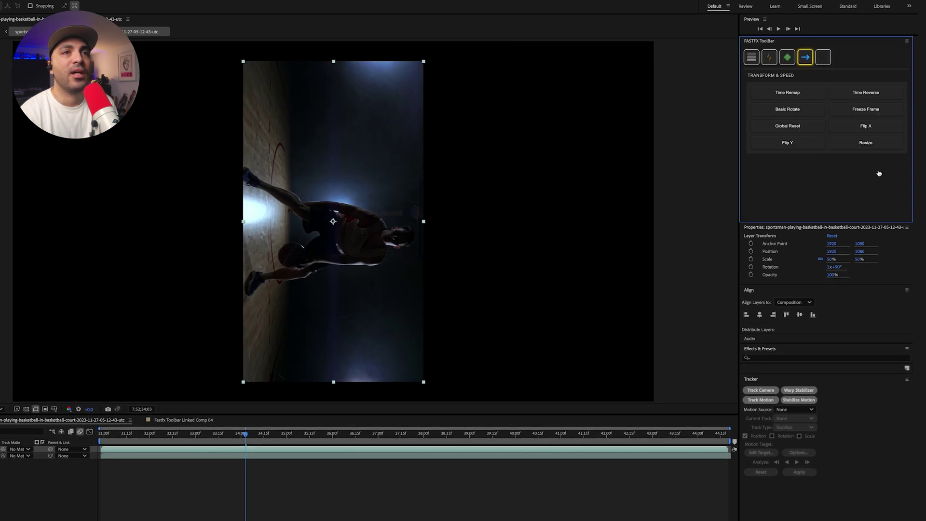
# Reset all transforms of the sportsman-playing-basketball clip with Global Reset and play the clip.
pyautogui.click(793, 127)
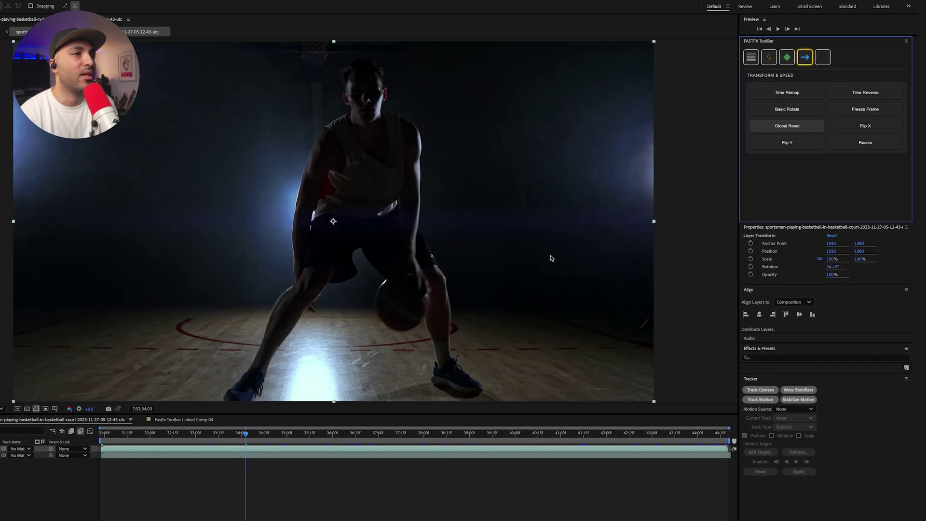
pyautogui.click(173, 444)
pyautogui.press('space')
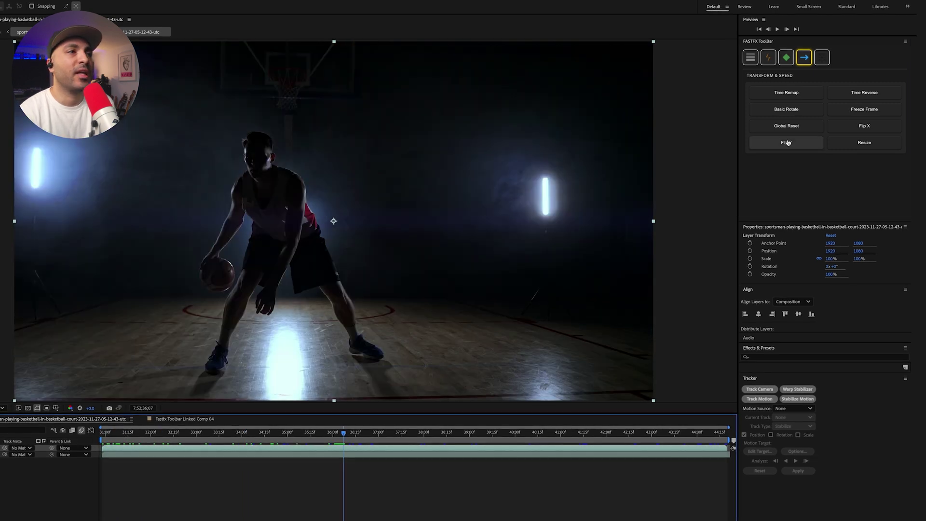
# Try flipping the sportsman-playing-basketball clip on Y and on X, turning each flip back.
pyautogui.click(805, 143)
pyautogui.click(805, 143)
pyautogui.click(869, 130)
pyautogui.click(870, 130)
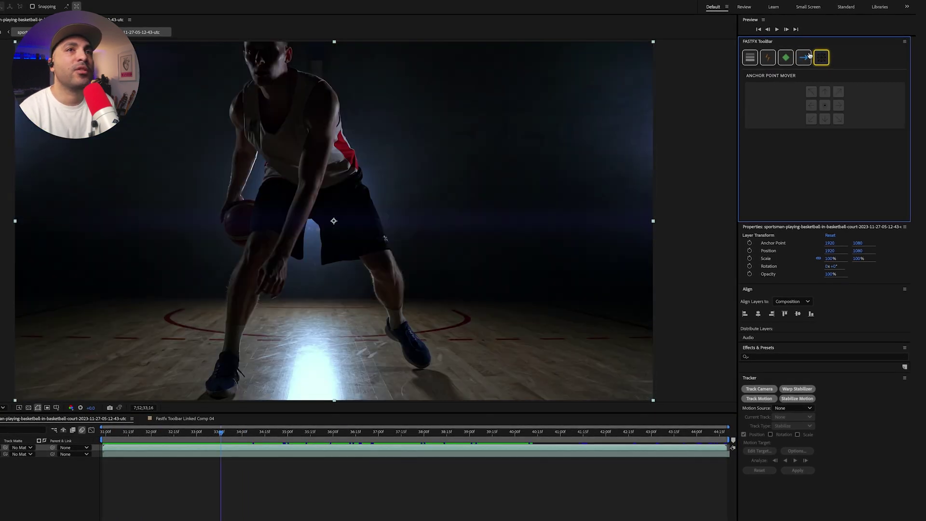
# With Anchor Point Mover, move the sportsman clip's anchor point to the top center, bottom-left corner, right edge, and back to the center.
pyautogui.click(806, 59)
pyautogui.click(822, 60)
pyautogui.click(824, 94)
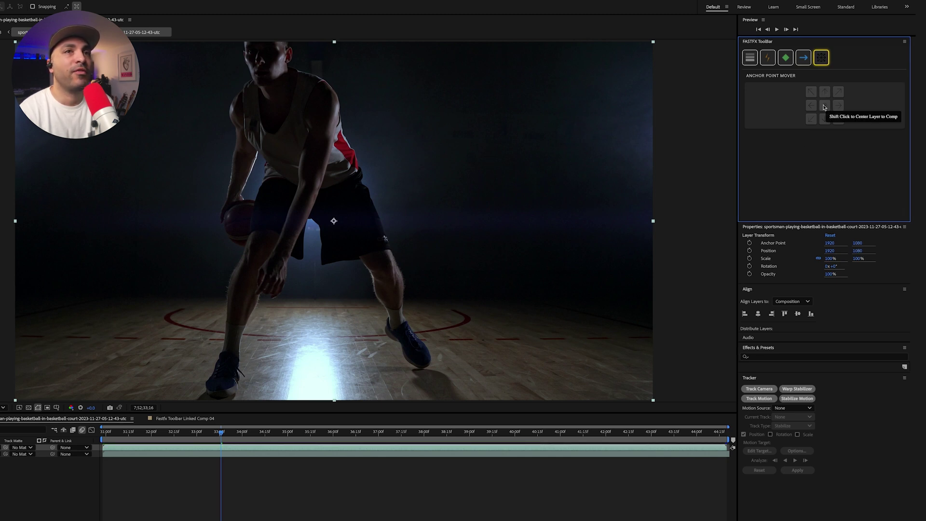
pyautogui.click(812, 120)
pyautogui.click(838, 106)
pyautogui.click(824, 111)
# Scale the sportsman clip to about 41% in the composition's upper left, and the man-with-a-basketball clip to about 68% at lower right.
pyautogui.moveTo(654, 223); pyautogui.dragTo(463, 223)
pyautogui.moveTo(434, 254); pyautogui.dragTo(337, 194)
pyautogui.moveTo(701, 202); pyautogui.dragTo(618, 207)
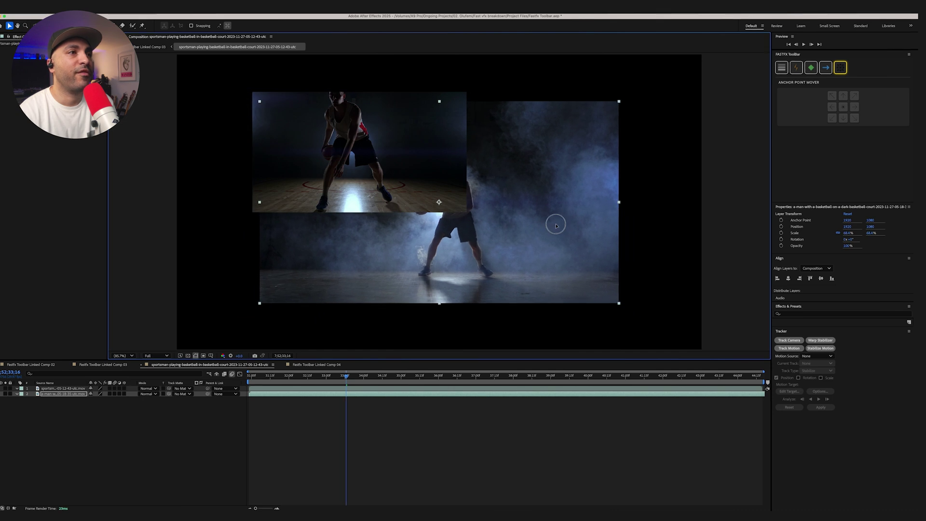
pyautogui.moveTo(556, 225); pyautogui.dragTo(607, 253)
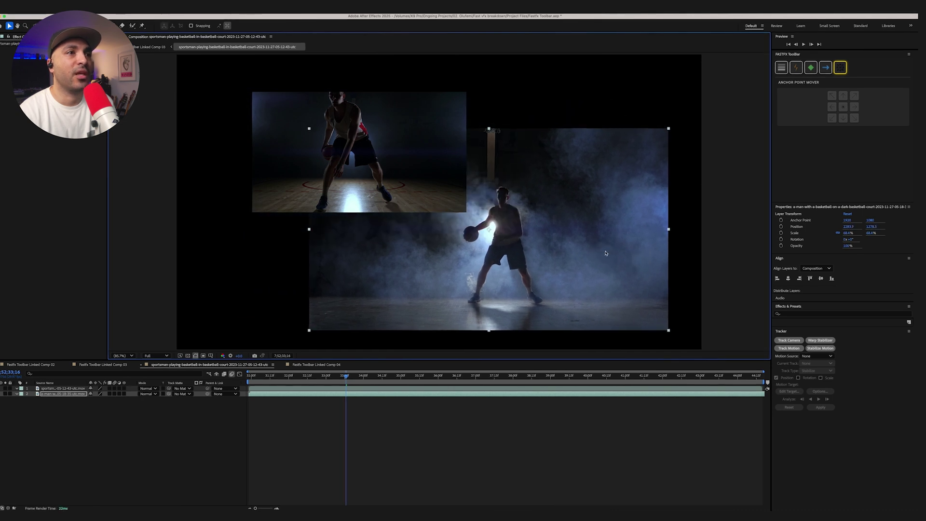
# Try centering both selected clips in the composition with Anchor Point Mover, and undo it.
pyautogui.keyDown('shift'); pyautogui.click(73, 389); pyautogui.keyUp('shift')
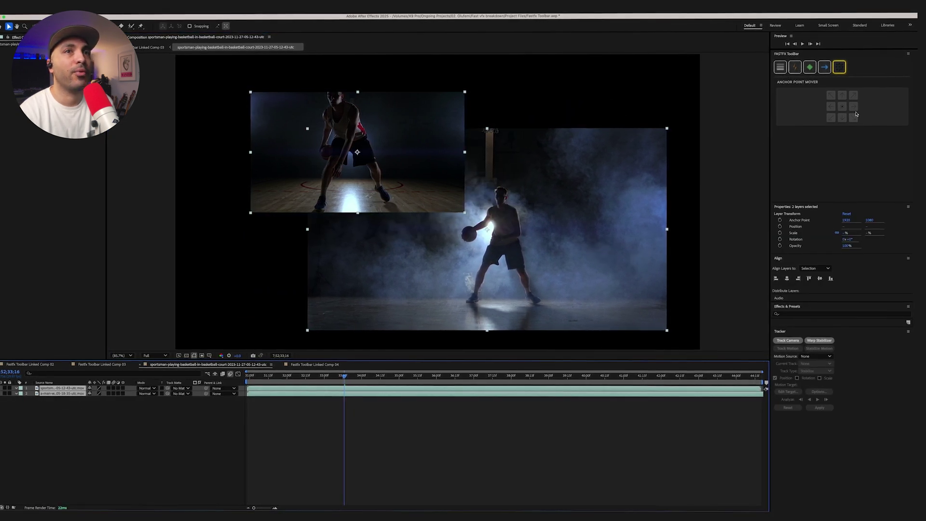
pyautogui.keyDown('shift'); pyautogui.click(839, 112); pyautogui.keyUp('shift')
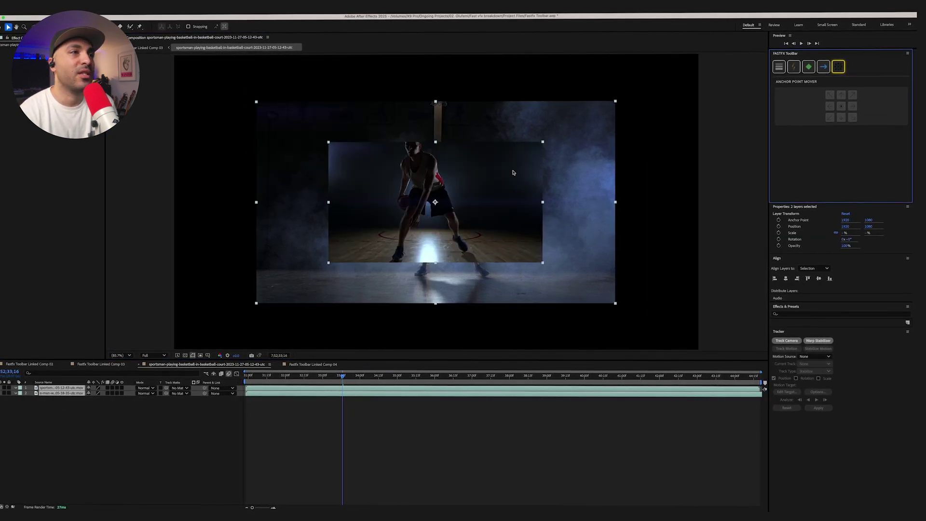
pyautogui.click(164, 411)
pyautogui.press('super+z')
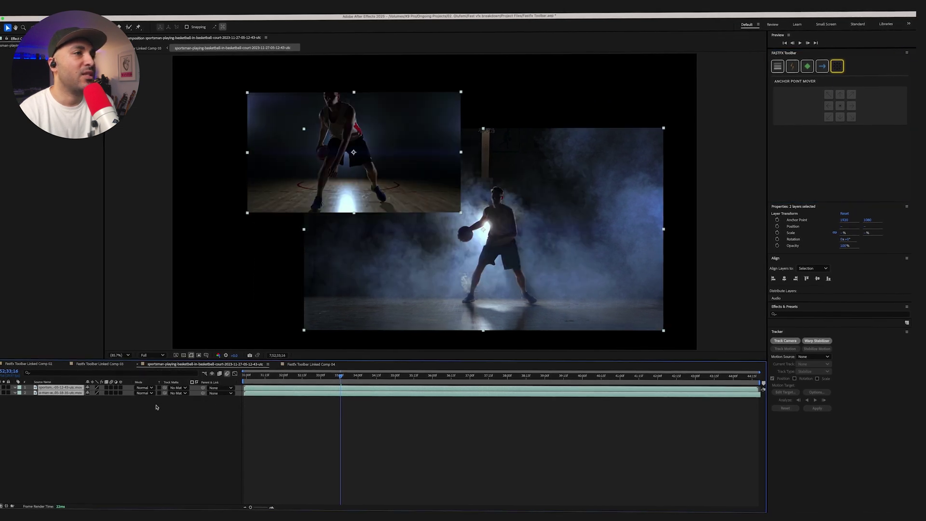
# Try centering the sportsman clip and the man-with-a-basketball clip in the composition one at a time, and undo both moves.
pyautogui.click(143, 421)
pyautogui.click(66, 389)
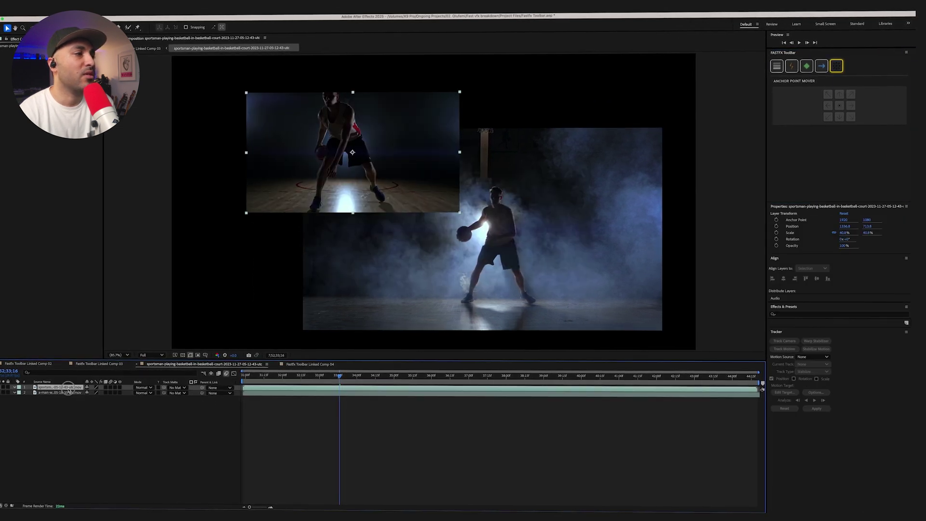
pyautogui.keyDown('shift'); pyautogui.click(840, 108); pyautogui.keyUp('shift')
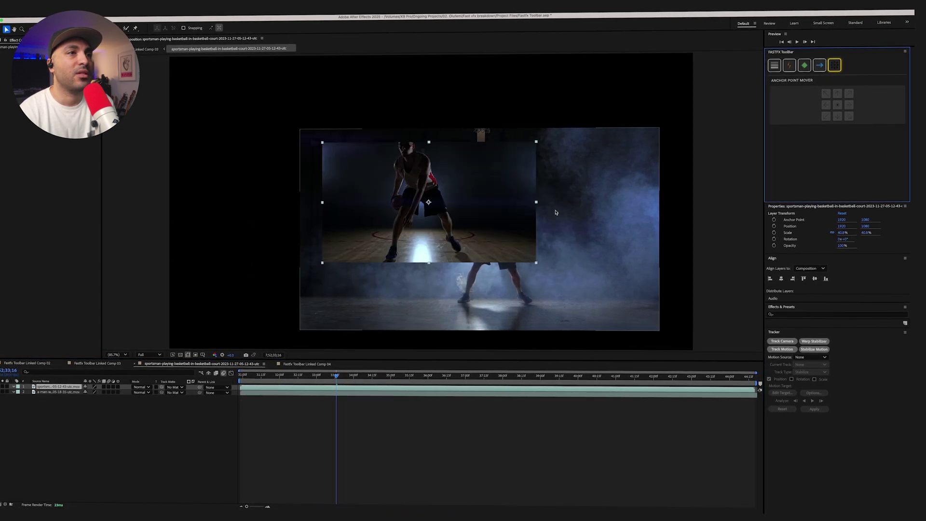
pyautogui.click(611, 232)
pyautogui.keyDown('shift'); pyautogui.click(837, 104); pyautogui.keyUp('shift')
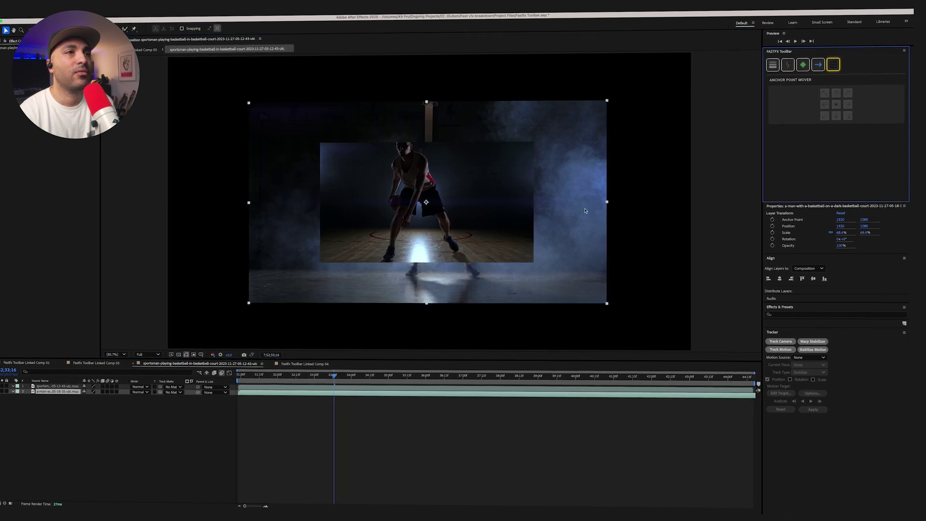
pyautogui.press('super+z')
pyautogui.press('super+z')
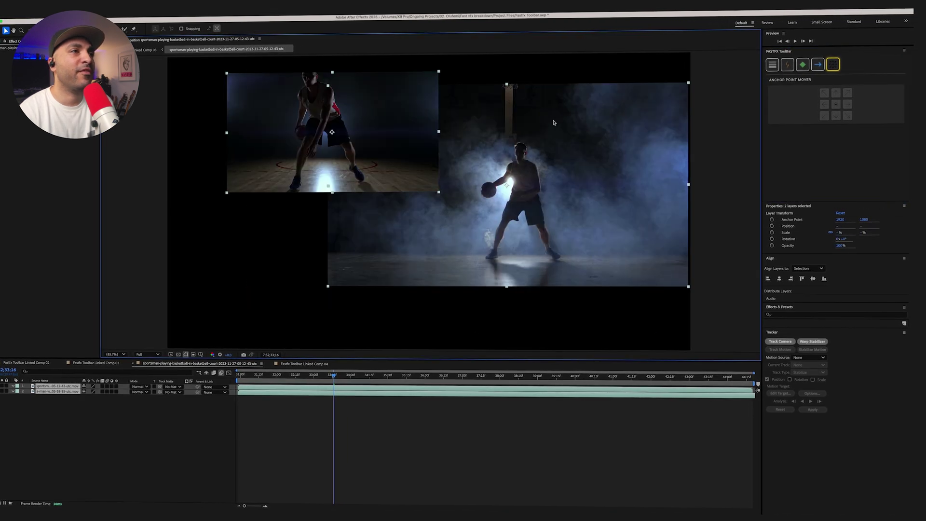
# Center both clips in the composition together, reset their transforms with Global Reset, and deselect them.
pyautogui.keyDown('shift'); pyautogui.click(833, 104); pyautogui.keyUp('shift')
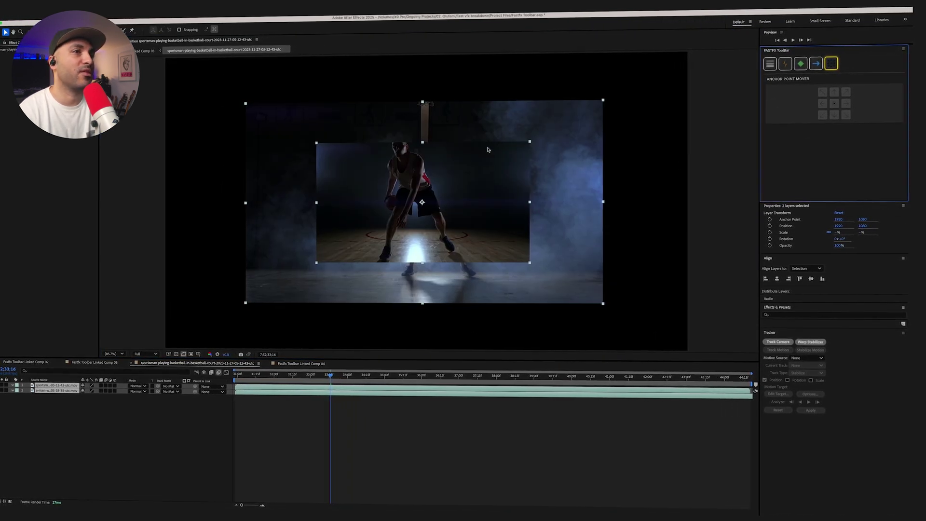
pyautogui.click(816, 65)
pyautogui.click(805, 121)
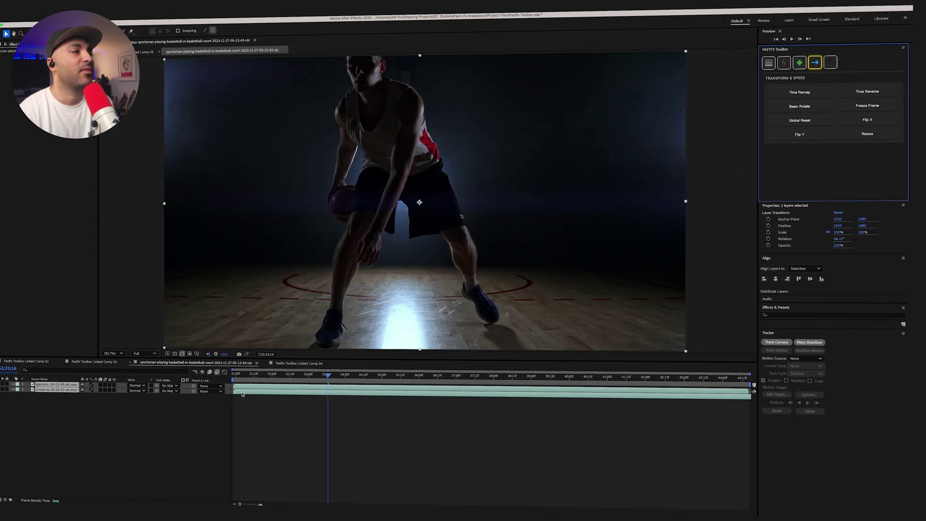
pyautogui.click(92, 422)
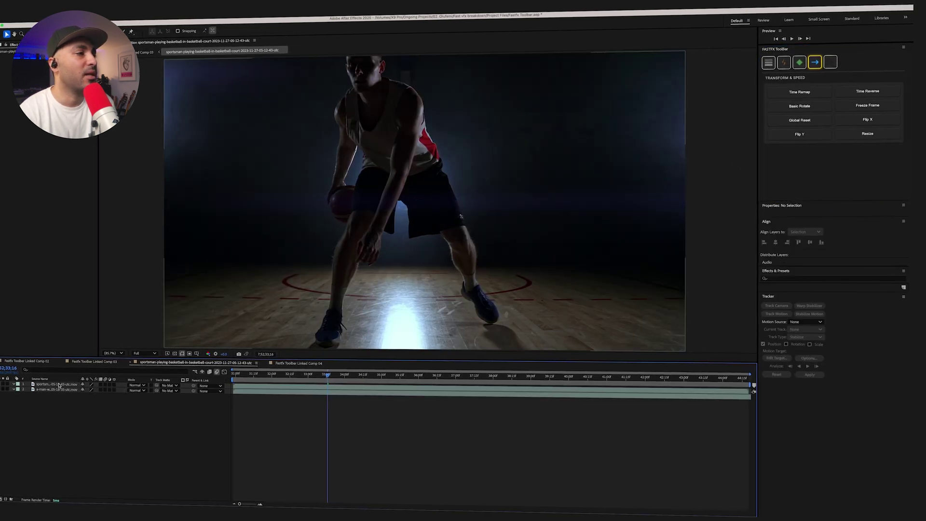